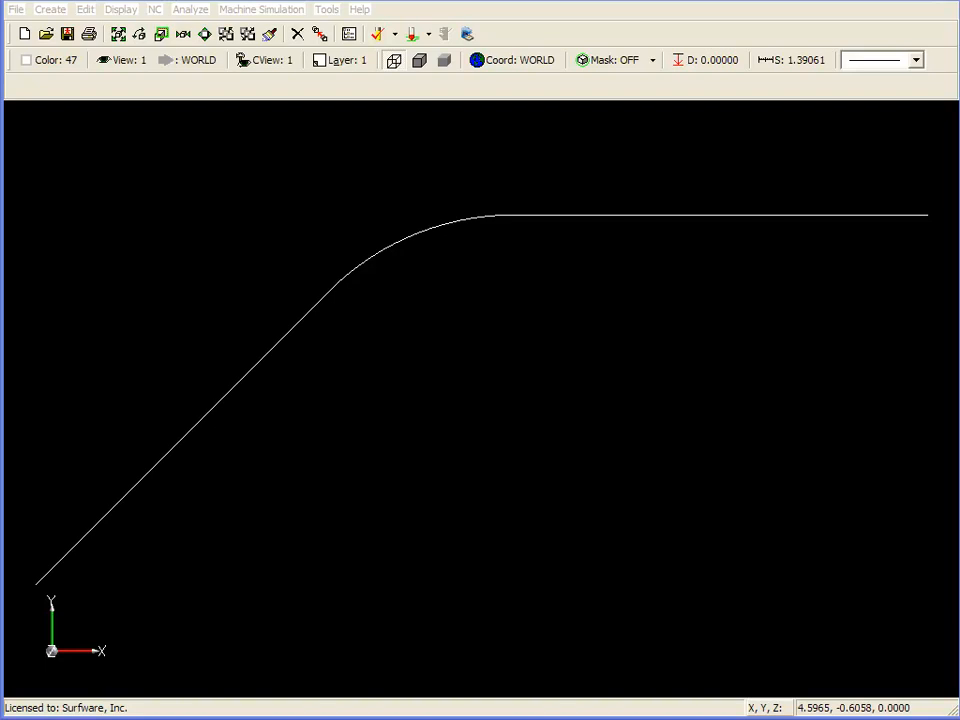
# - Start a 2 Axis Contour operation and chain the whole open profile from the lower end of its angled line
pyautogui.click(156, 11)
pyautogui.moveTo(163, 32)
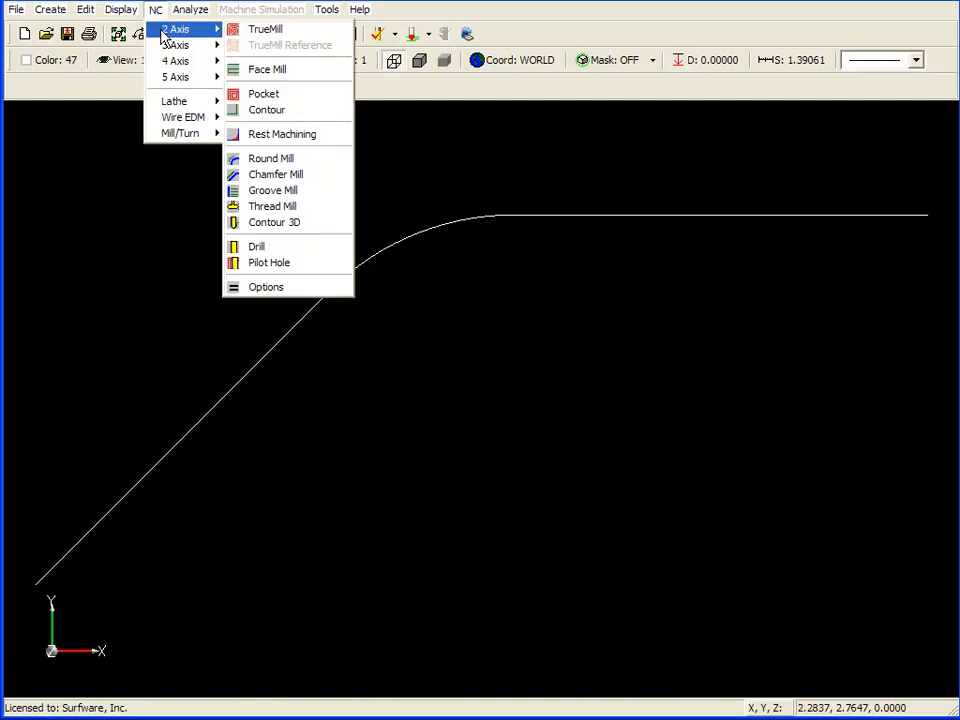
pyautogui.click(268, 112)
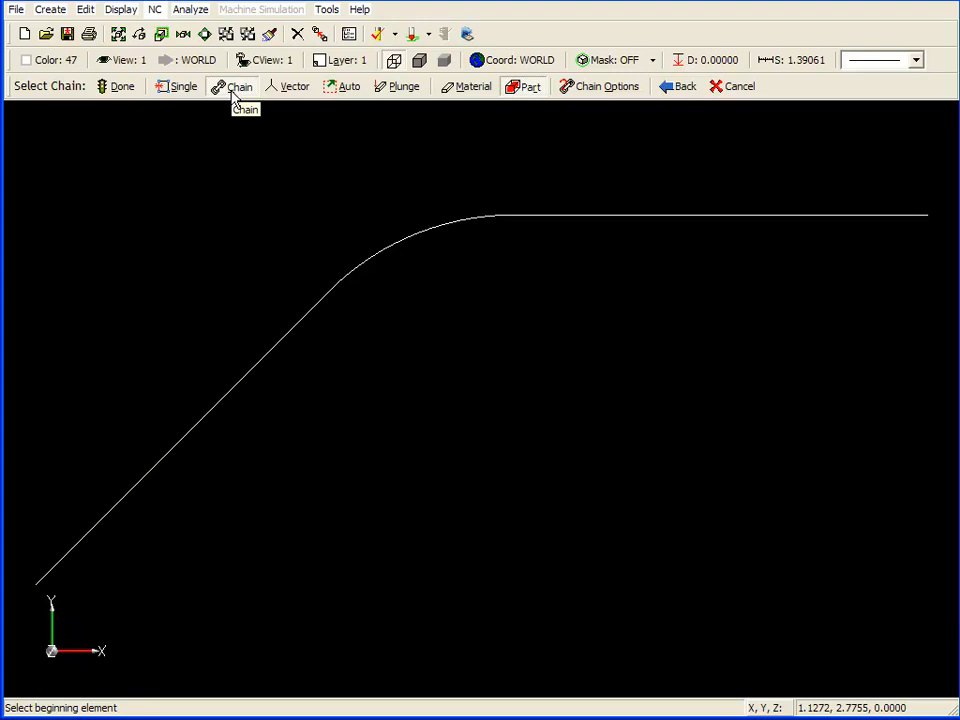
pyautogui.click(54, 577)
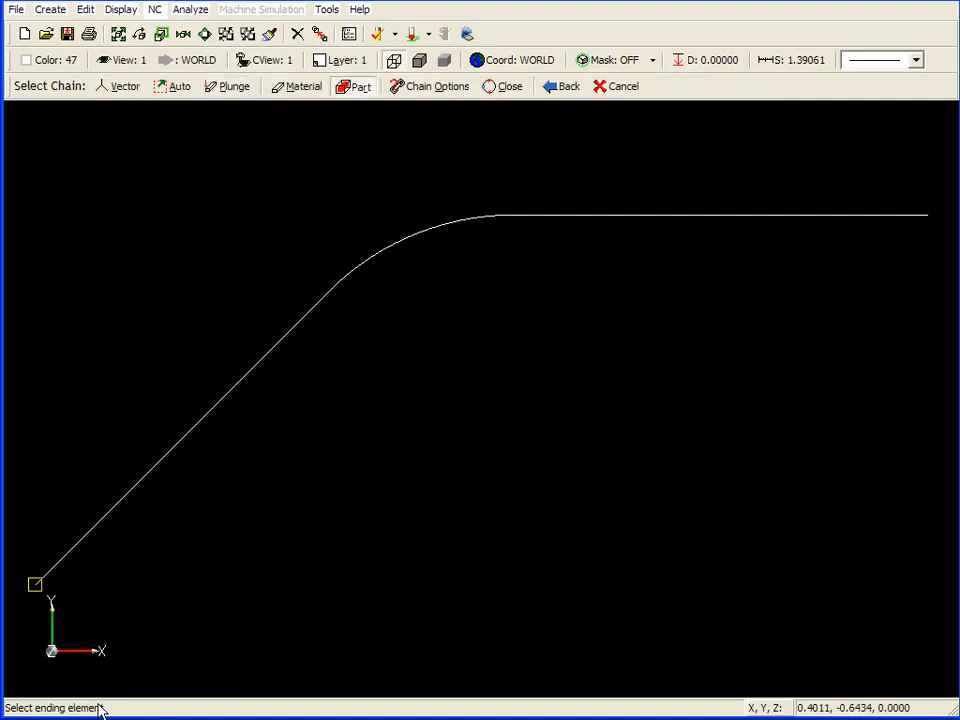
pyautogui.click(60, 570)
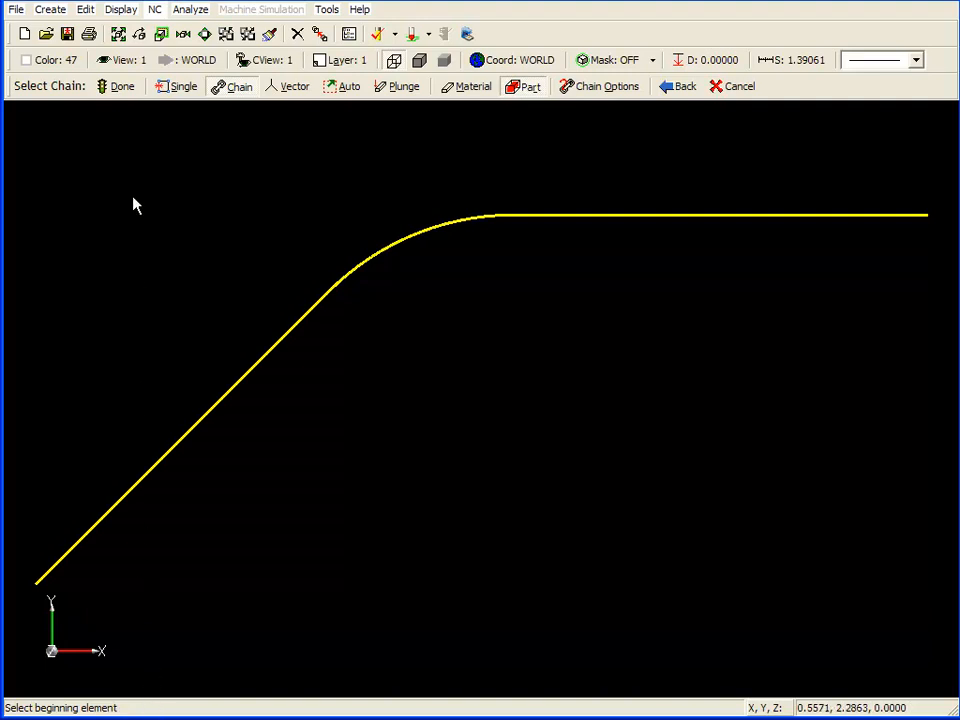
pyautogui.click(118, 87)
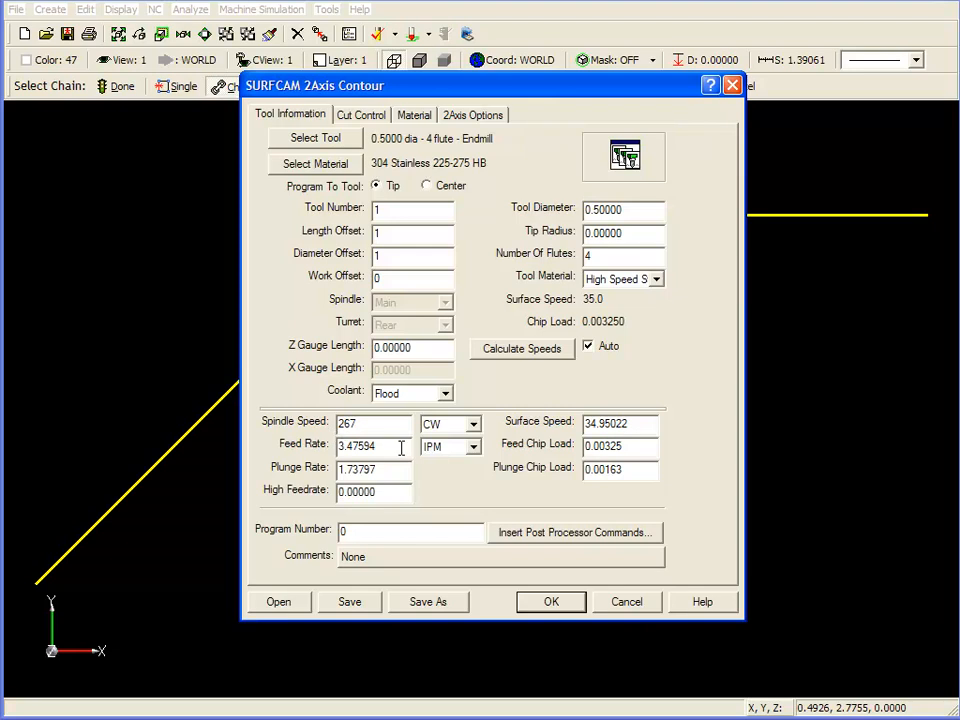
# - Generate and accept the contour toolpath with Climb cutting, 0.5 to remove in Z and zero Z rough spacing
pyautogui.click(364, 116)
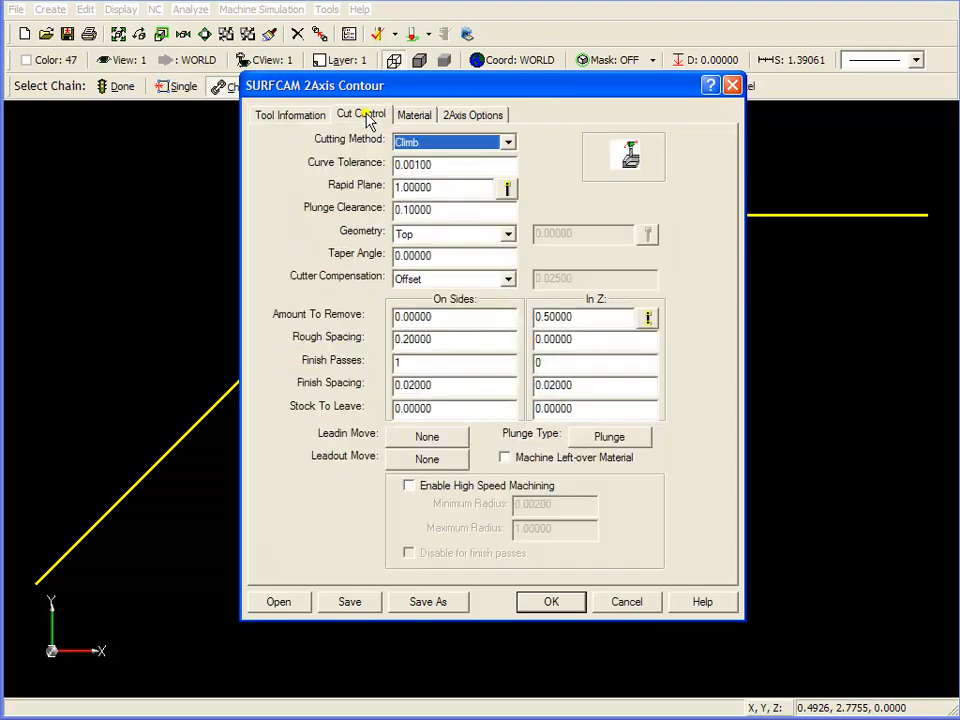
pyautogui.click(509, 147)
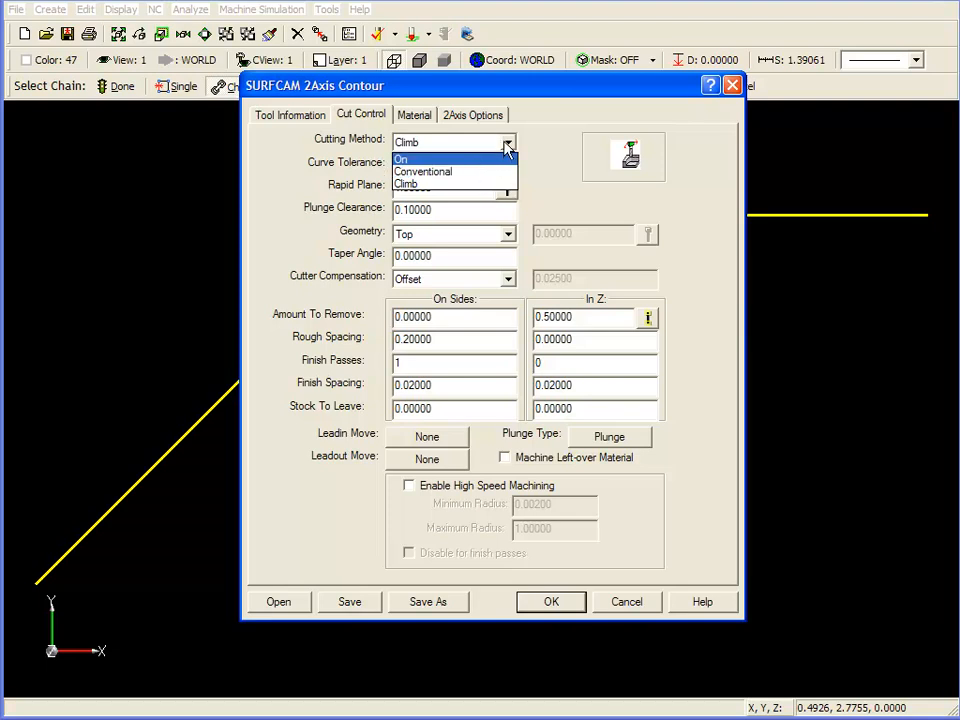
pyautogui.click(508, 146)
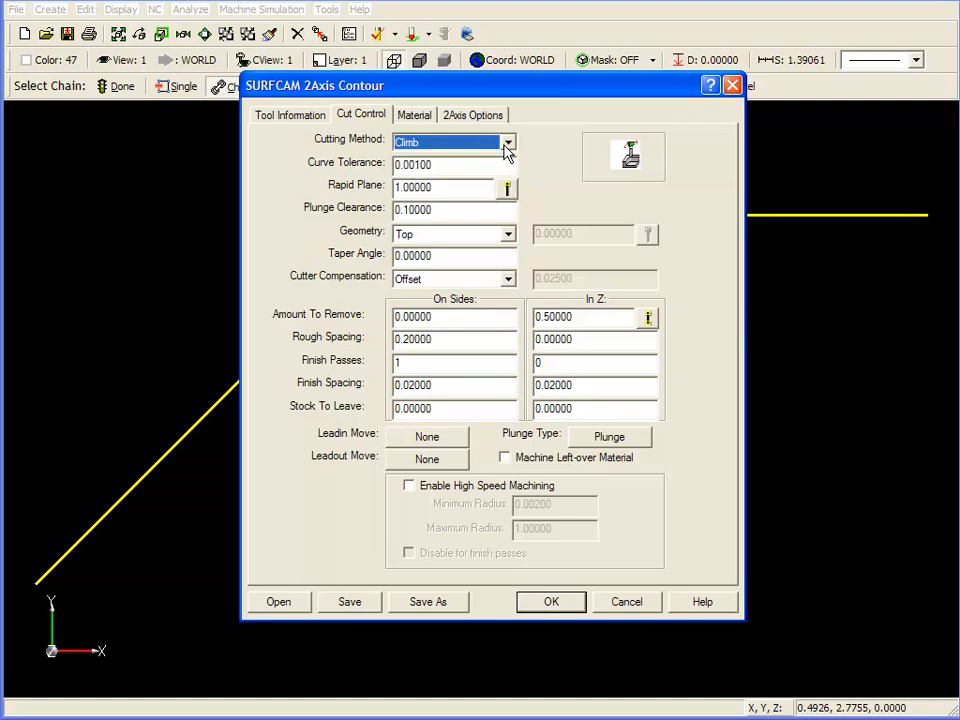
pyautogui.moveTo(590, 317); pyautogui.dragTo(517, 317)
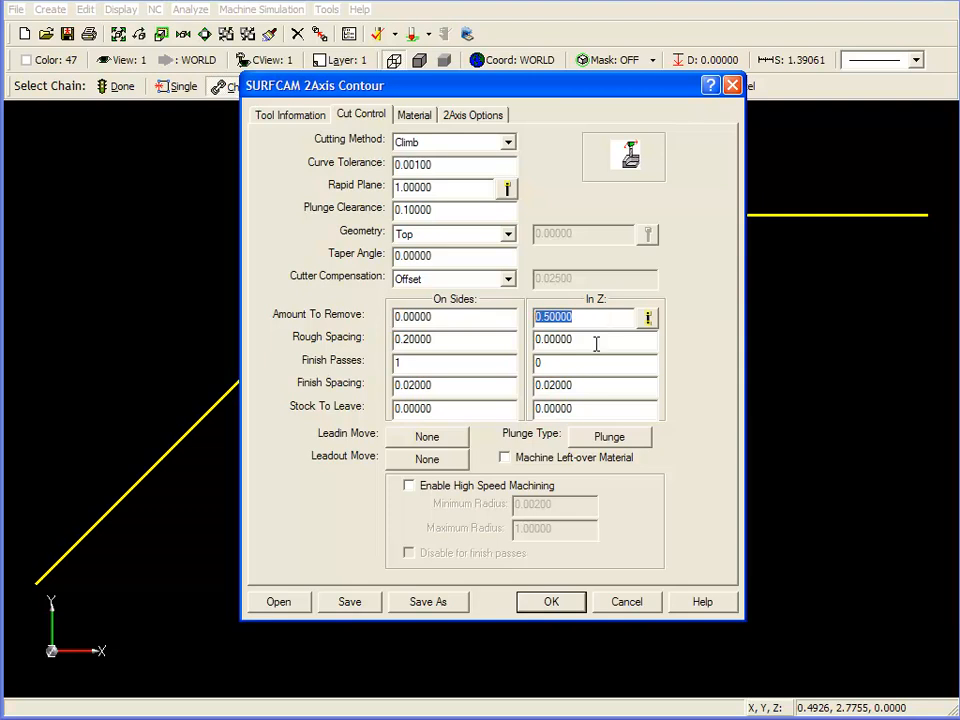
pyautogui.moveTo(592, 341); pyautogui.dragTo(515, 343)
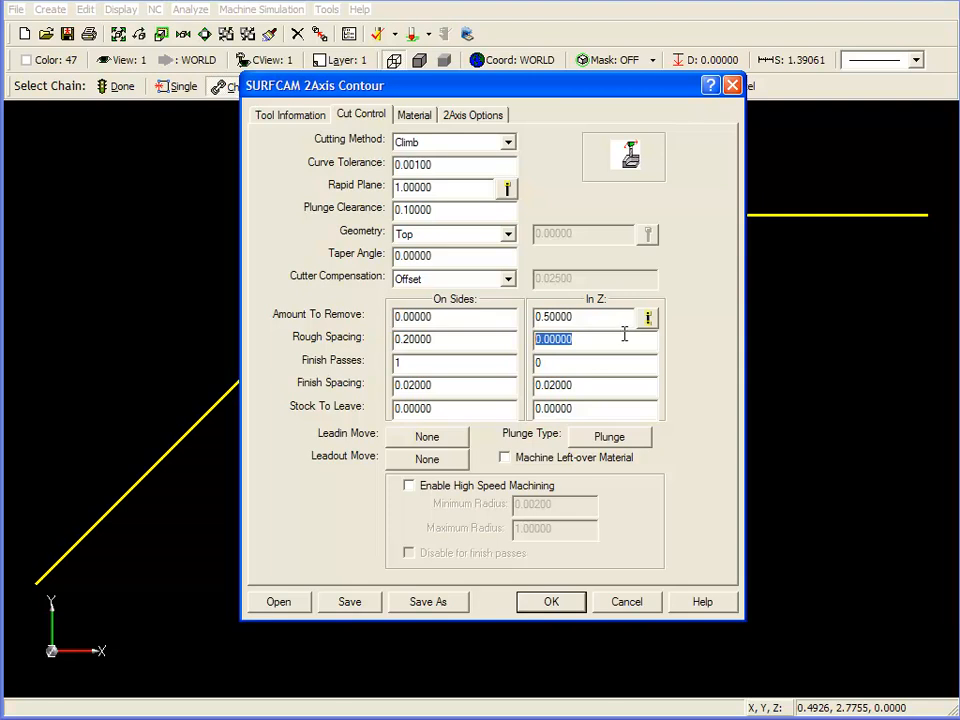
pyautogui.click(550, 603)
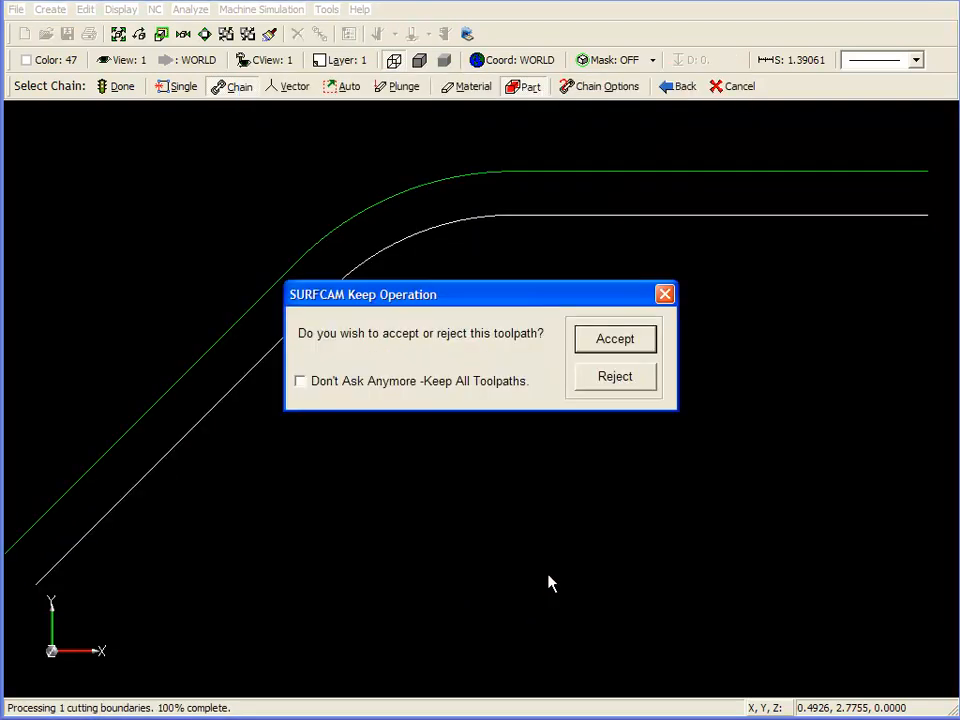
pyautogui.click(615, 339)
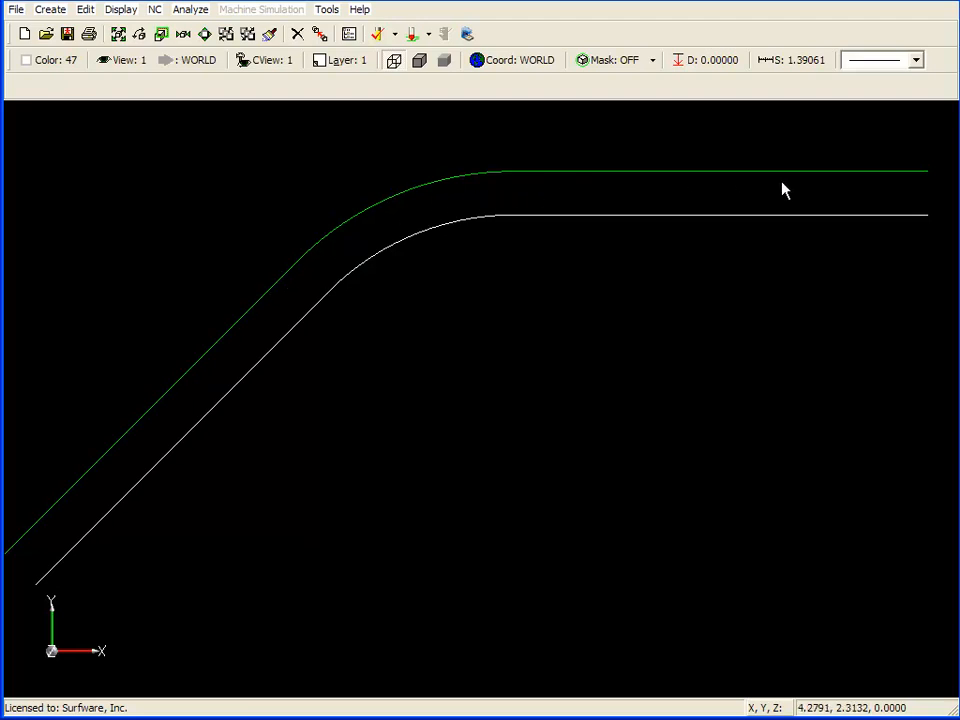
# - Regenerate the contour toolpath with reselected geometry, chaining the profile from the far end of its horizontal line
pyautogui.scroll(-1, 258, 464)
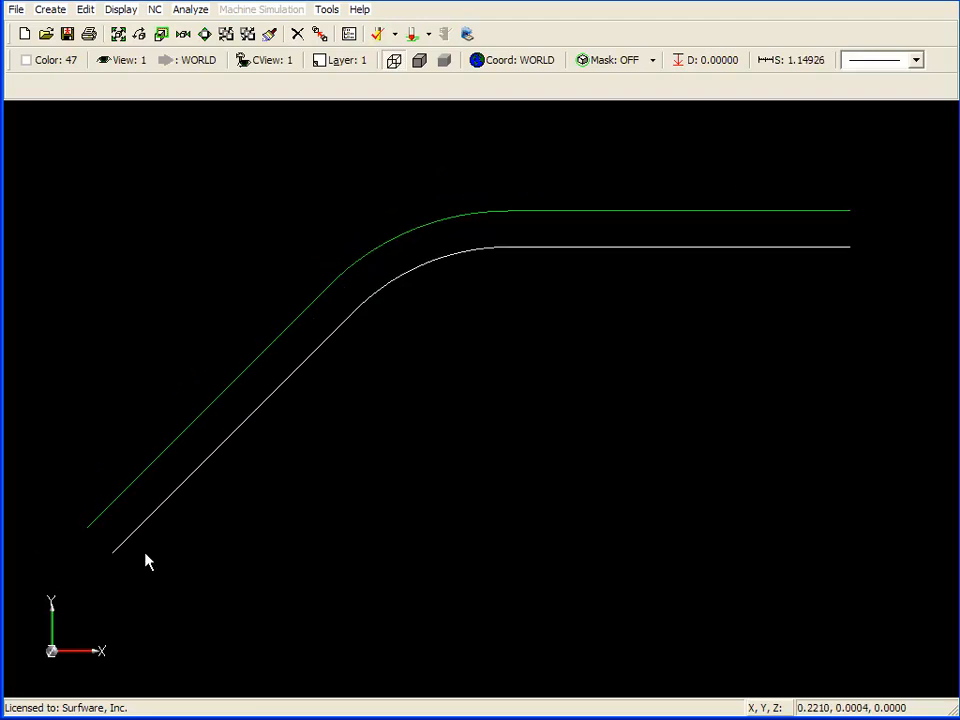
pyautogui.moveTo(551, 426); pyautogui.dragTo(477, 433, button='middle')
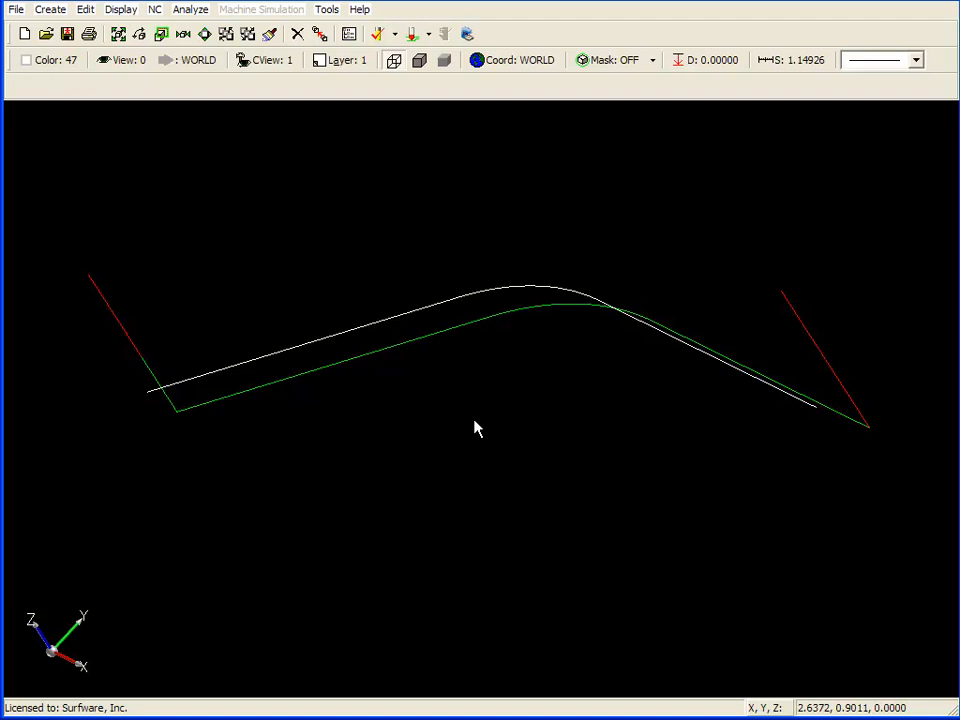
pyautogui.press('1')
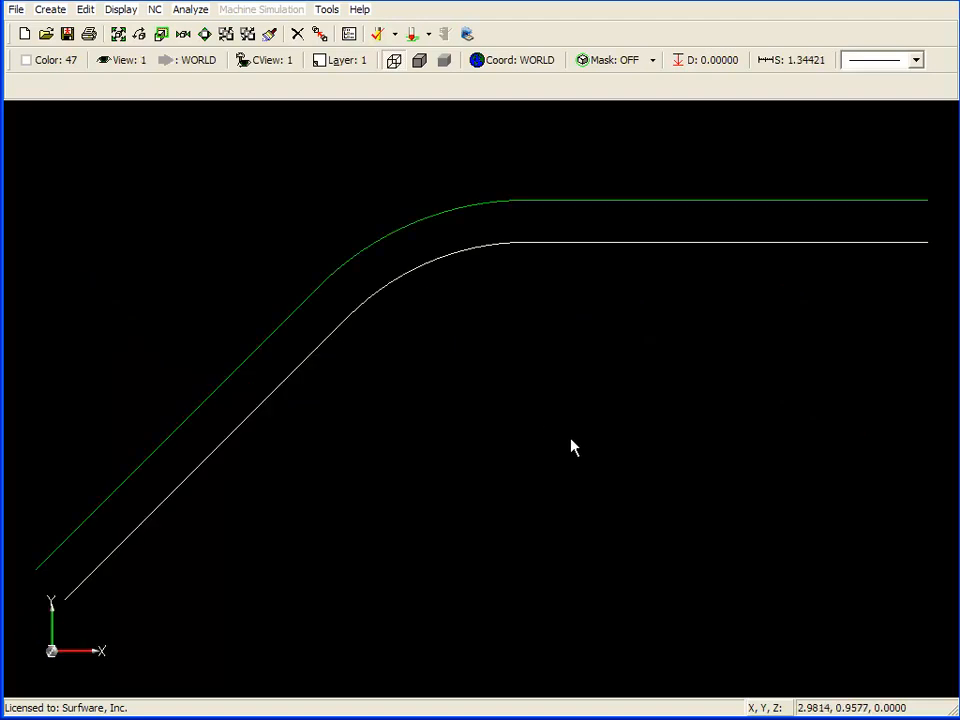
pyautogui.scroll(-2, 571, 439)
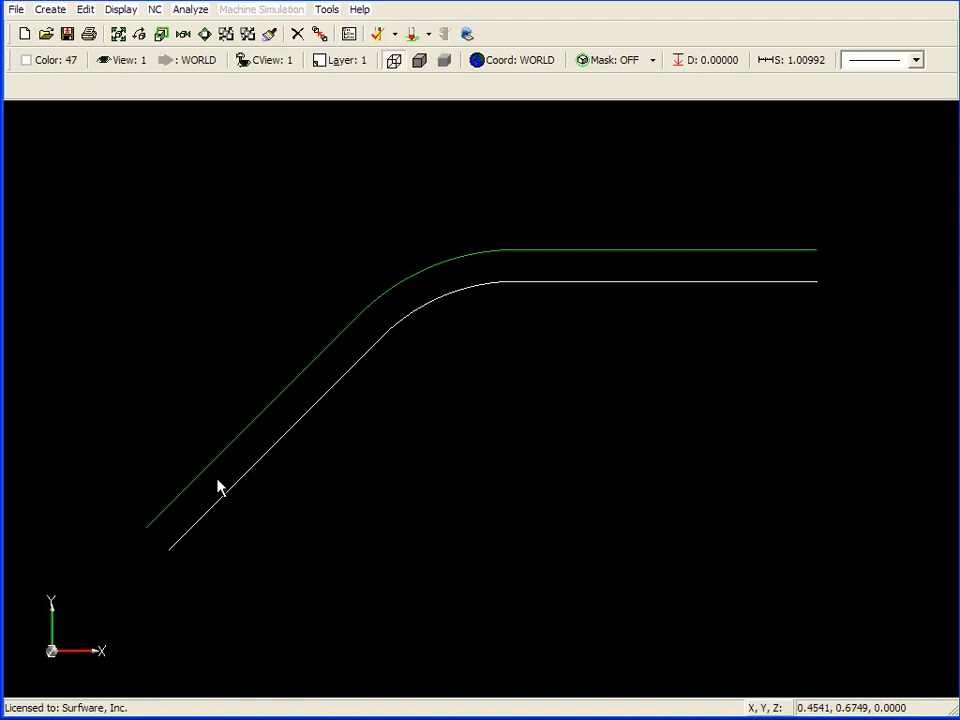
pyautogui.click(349, 34)
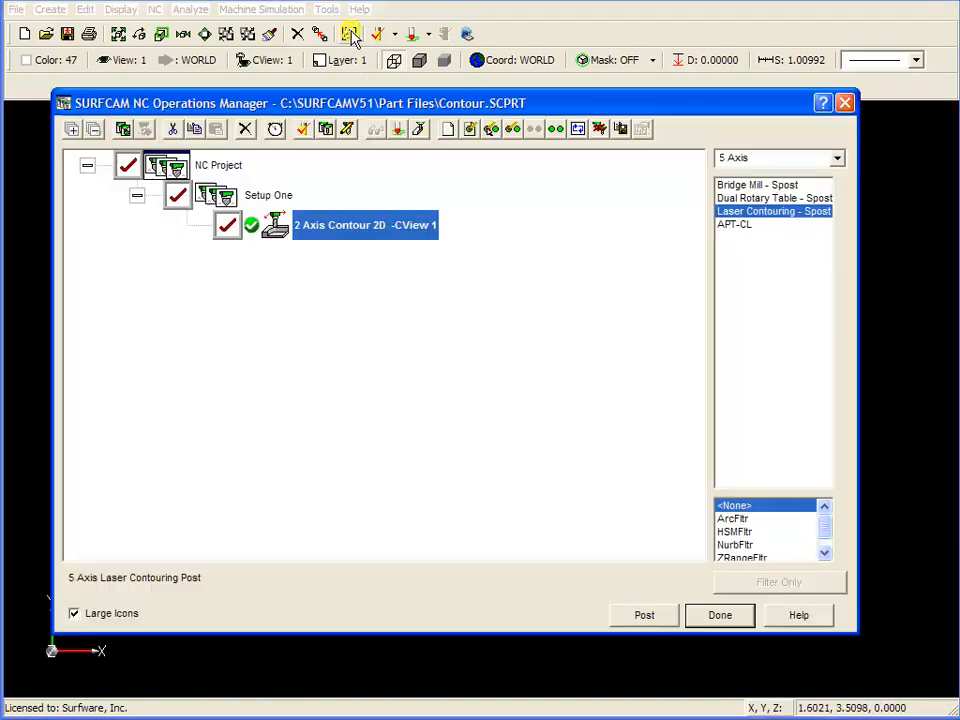
pyautogui.rightClick(313, 229)
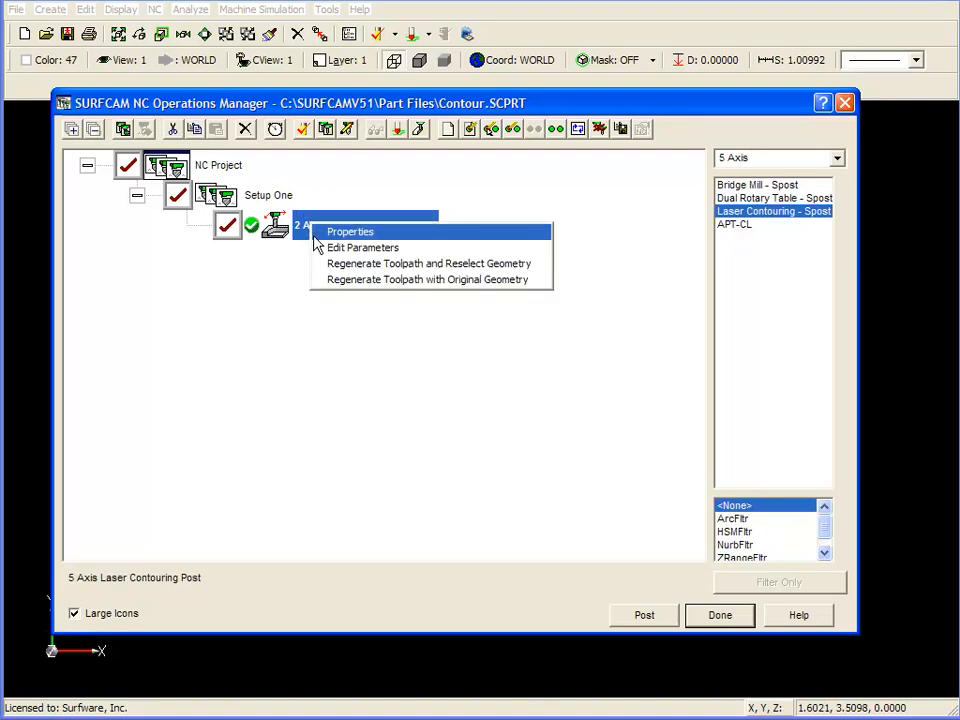
pyautogui.click(375, 266)
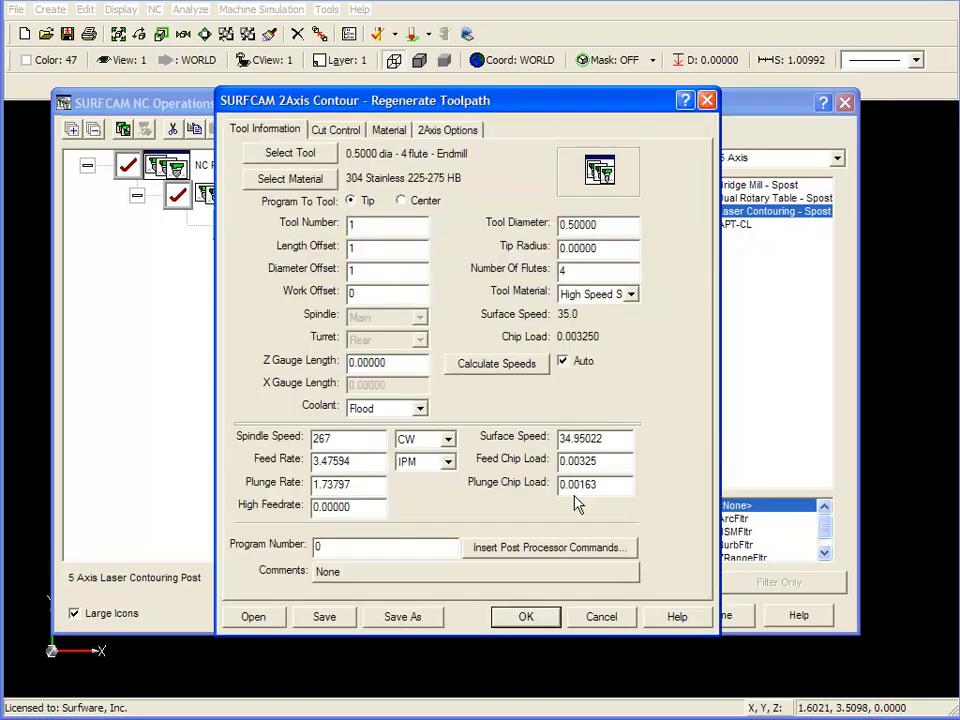
pyautogui.click(537, 622)
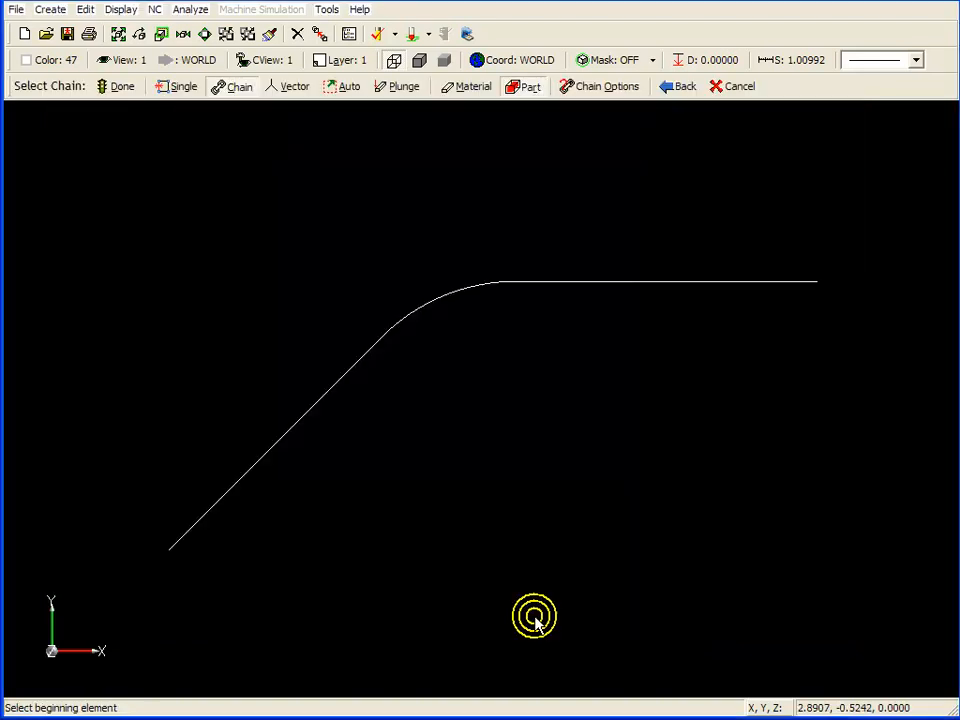
pyautogui.click(816, 283)
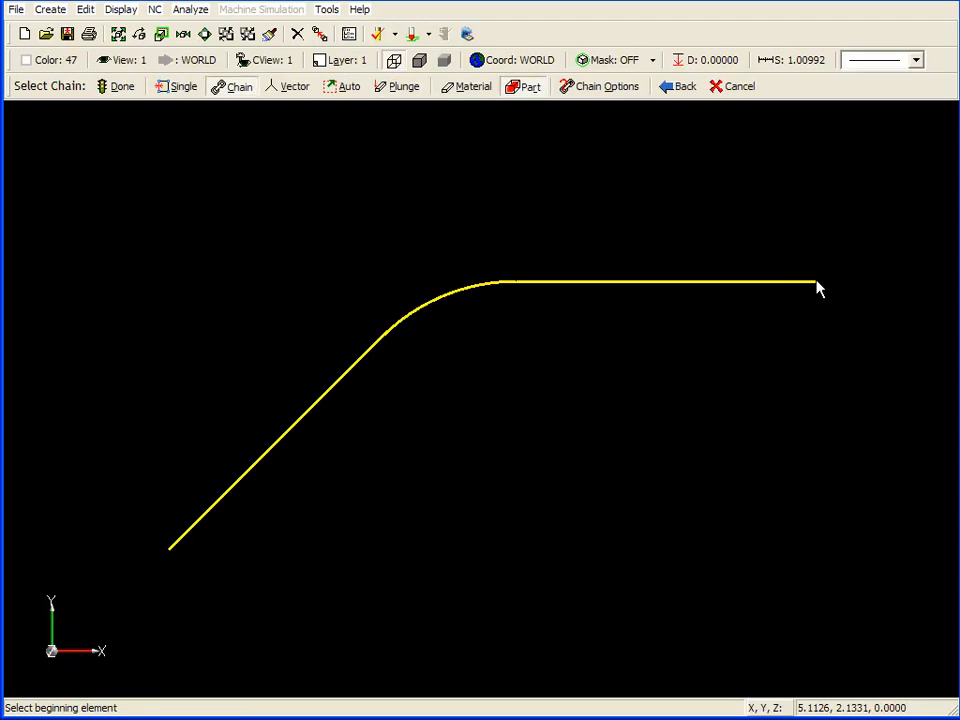
pyautogui.click(100, 87)
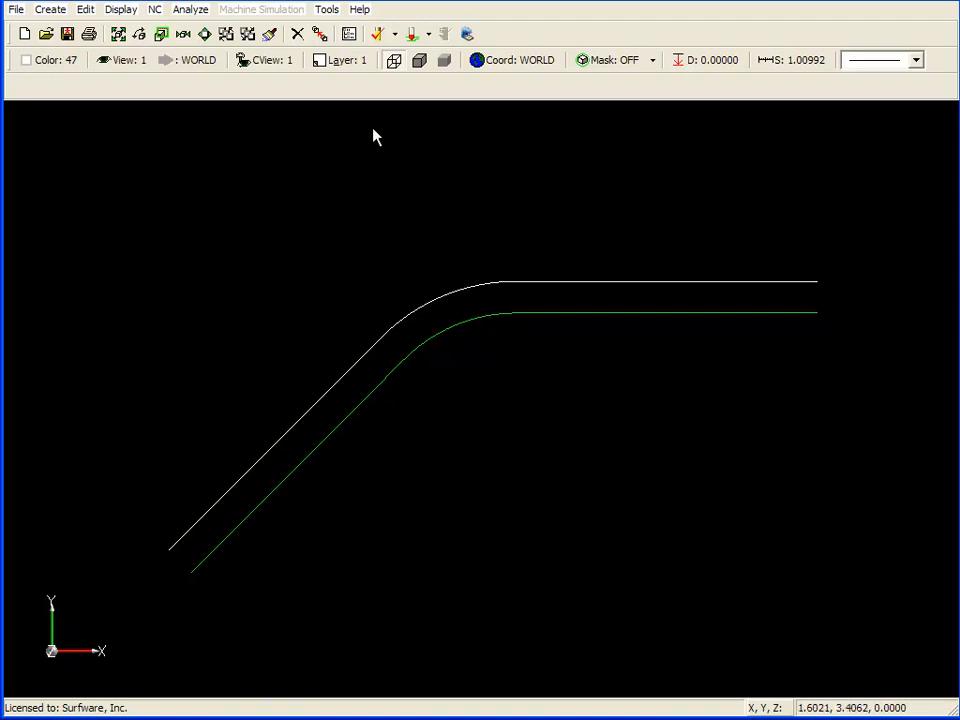
# - Regenerate the contour toolpath with its original geometry, using the Conventional cutting method
pyautogui.click(351, 38)
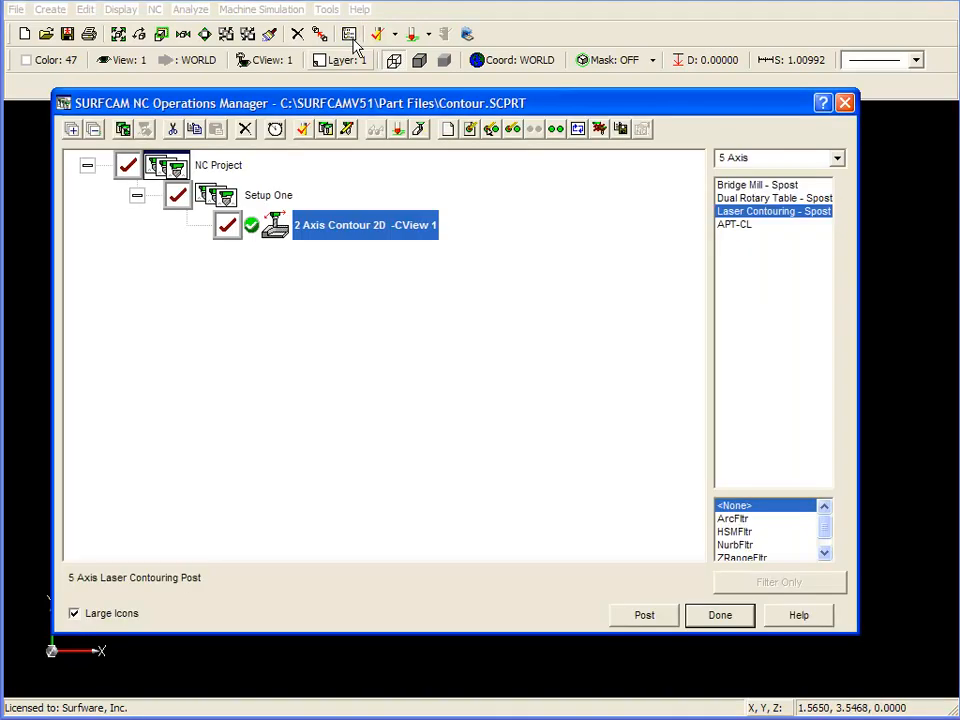
pyautogui.rightClick(351, 226)
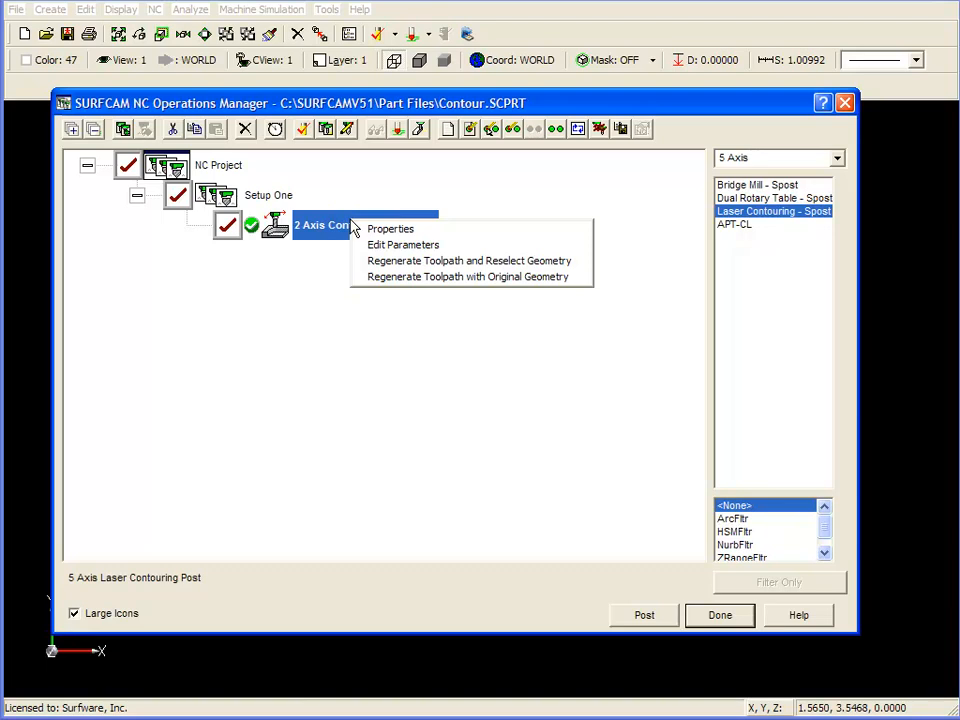
pyautogui.click(417, 278)
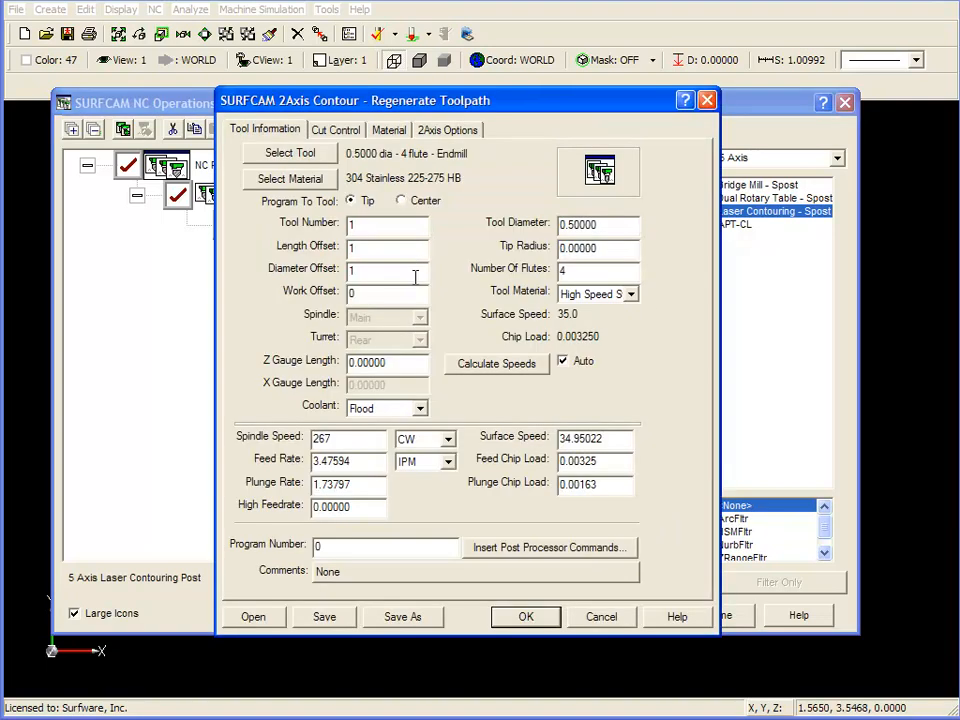
pyautogui.click(349, 134)
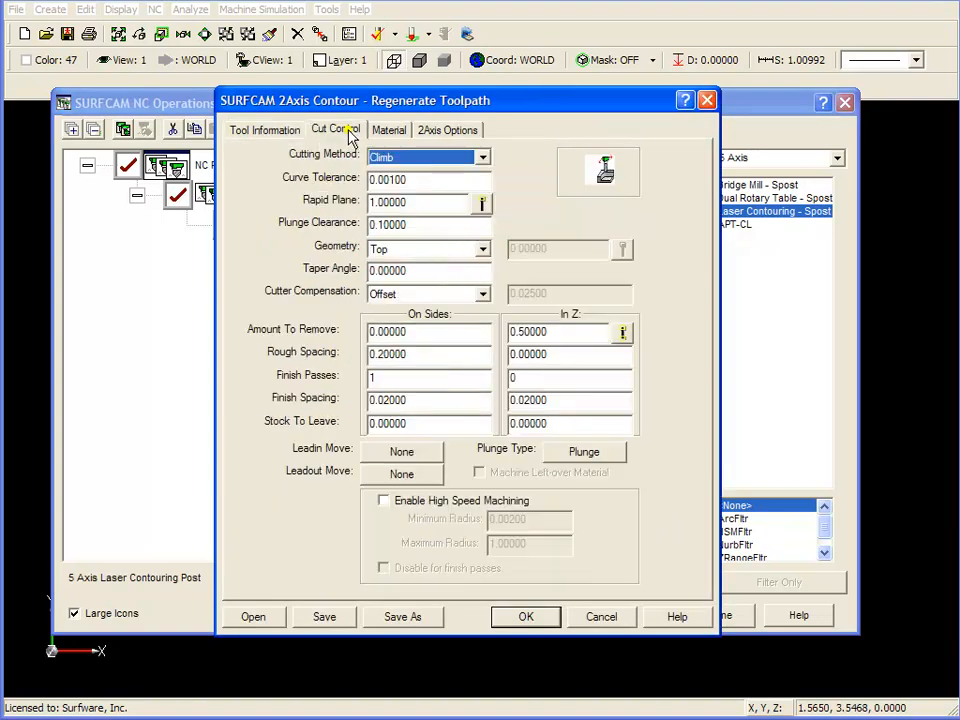
pyautogui.click(483, 158)
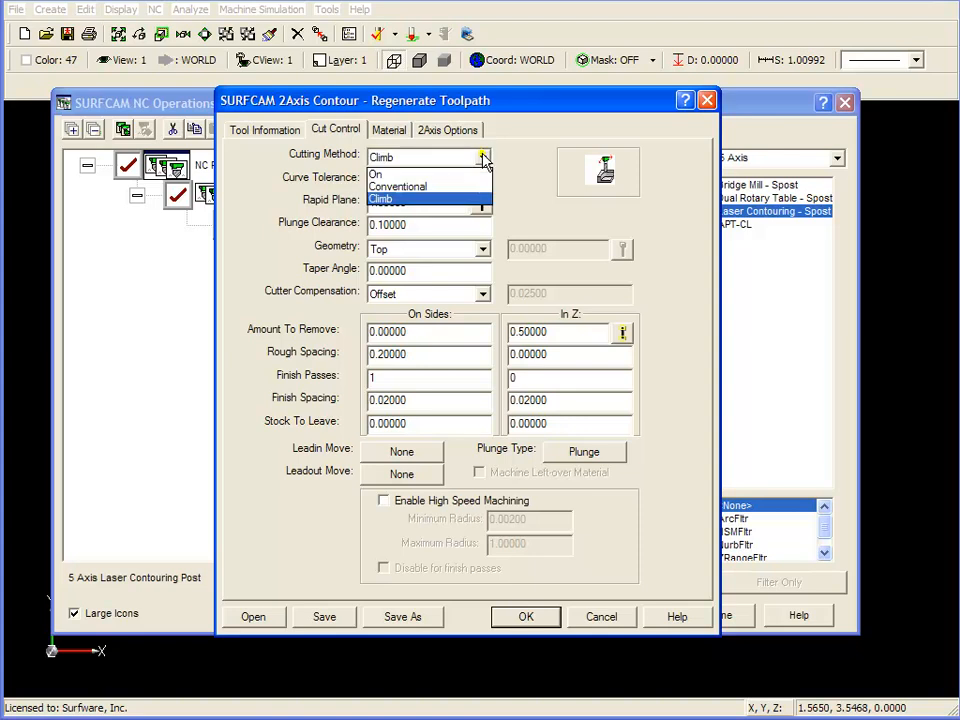
pyautogui.click(436, 186)
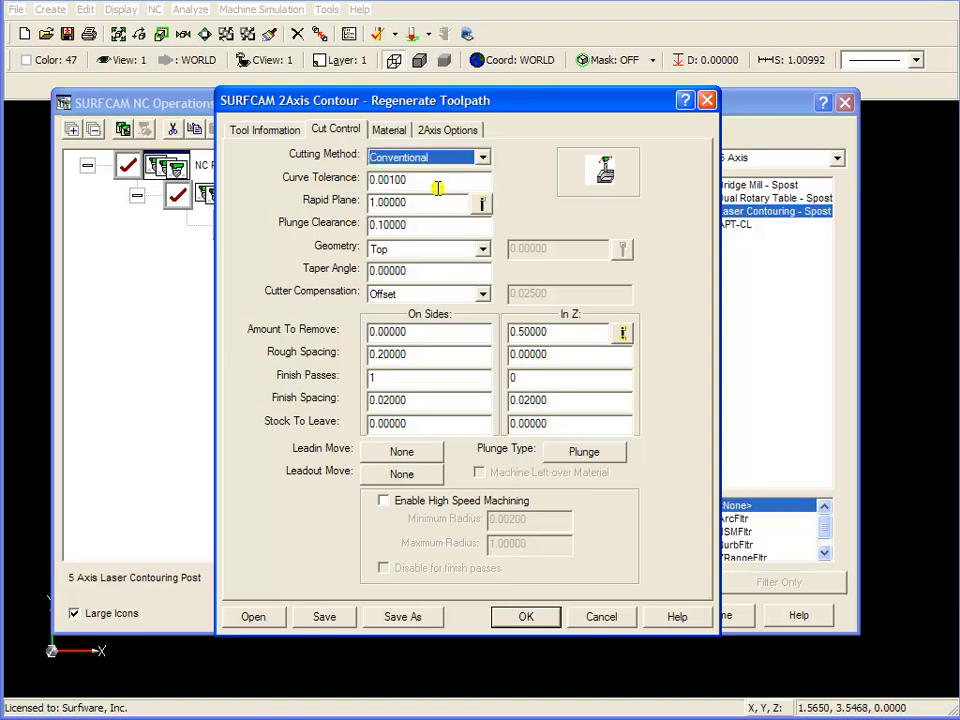
pyautogui.click(526, 617)
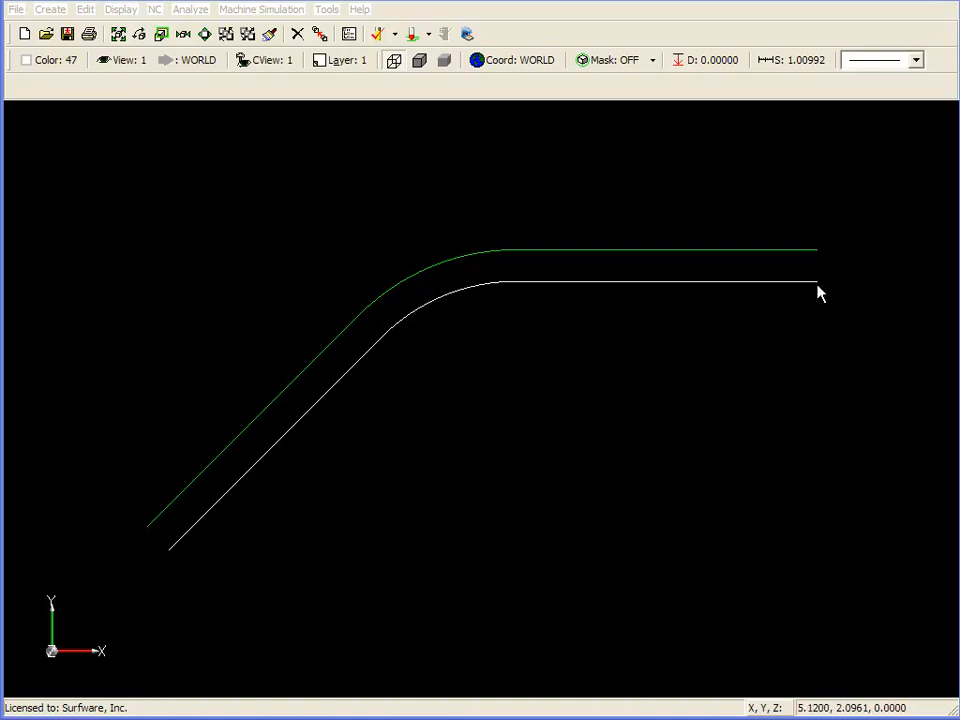
# - Start regenerating the 2 Axis Contour toolpath with its original geometry and set the cutting method to On
pyautogui.click(349, 35)
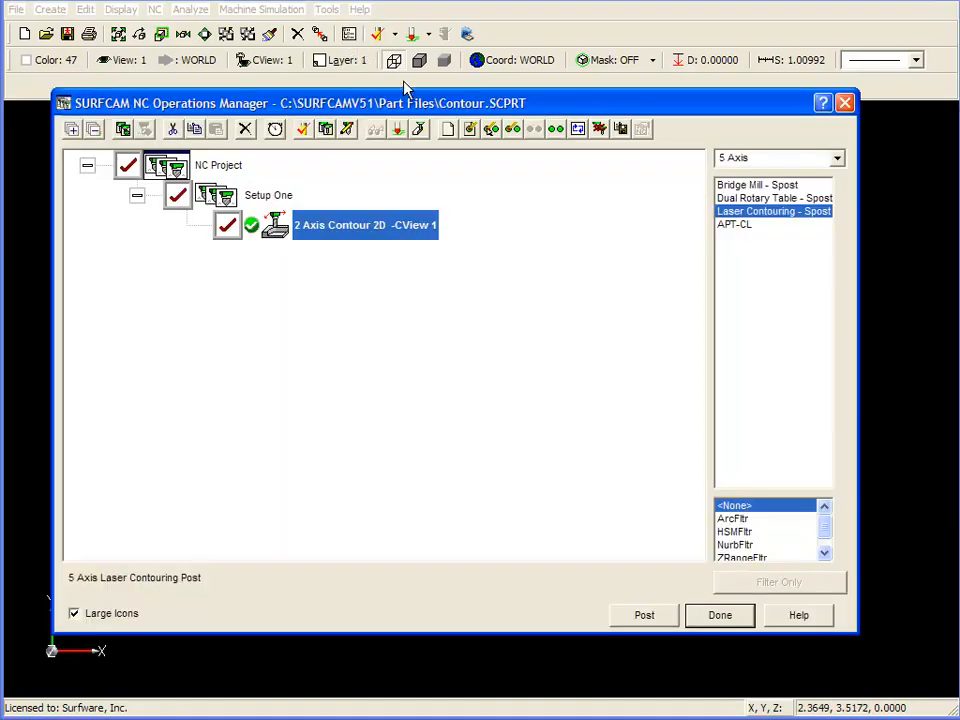
pyautogui.rightClick(366, 231)
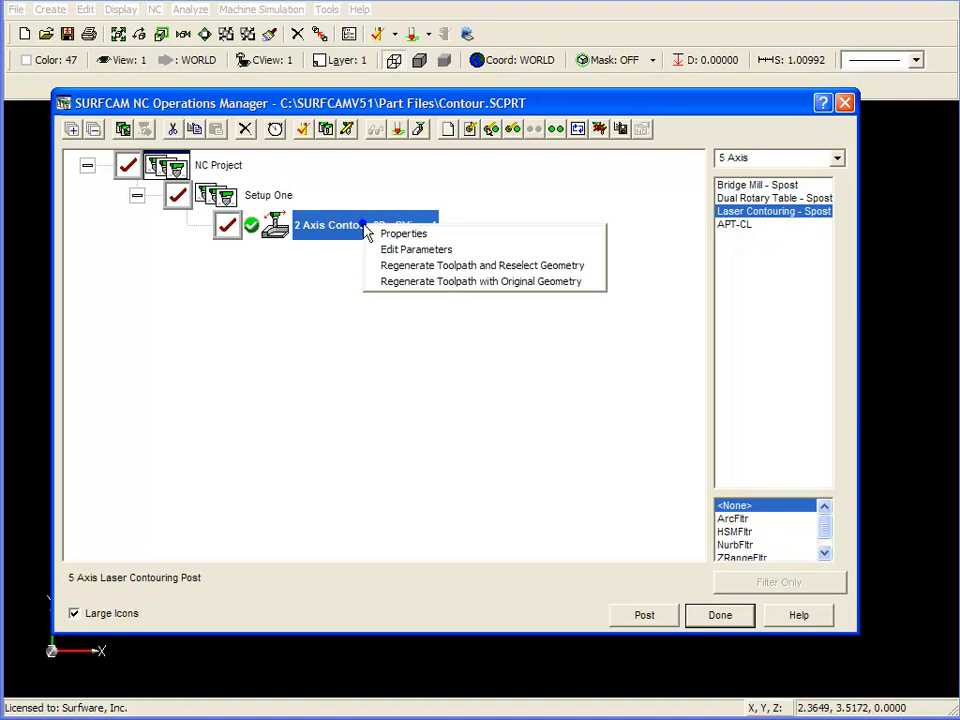
pyautogui.click(430, 283)
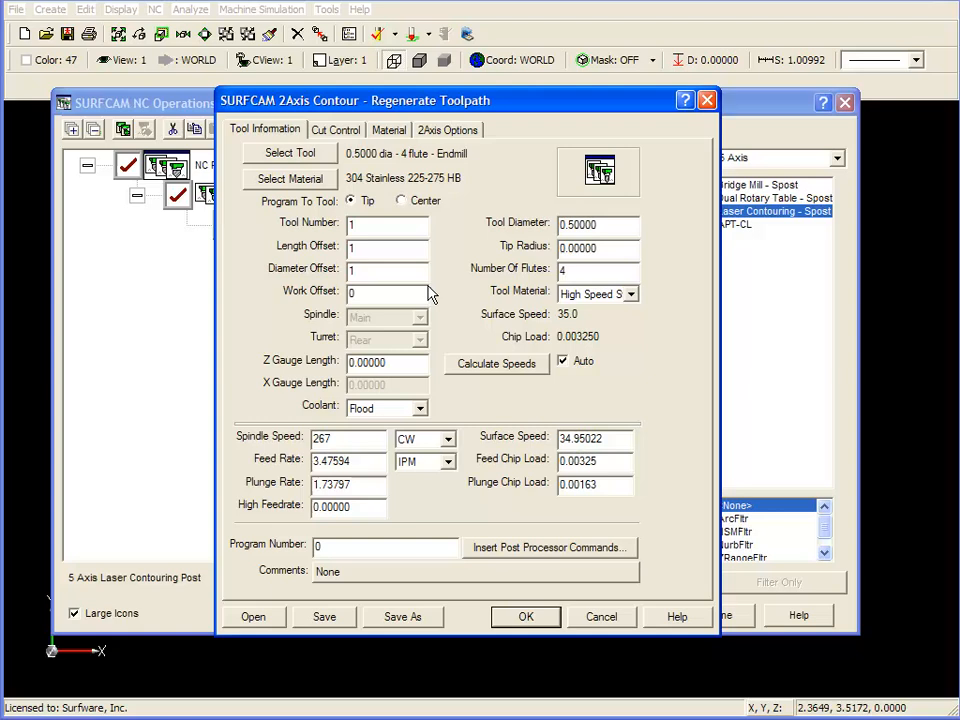
pyautogui.click(338, 130)
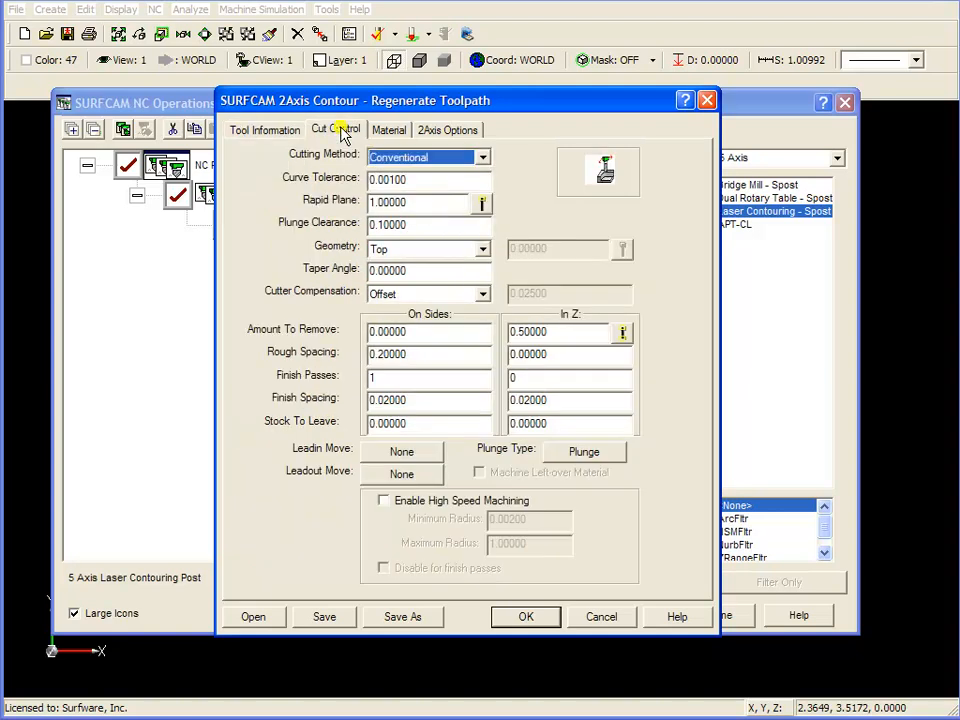
pyautogui.click(483, 158)
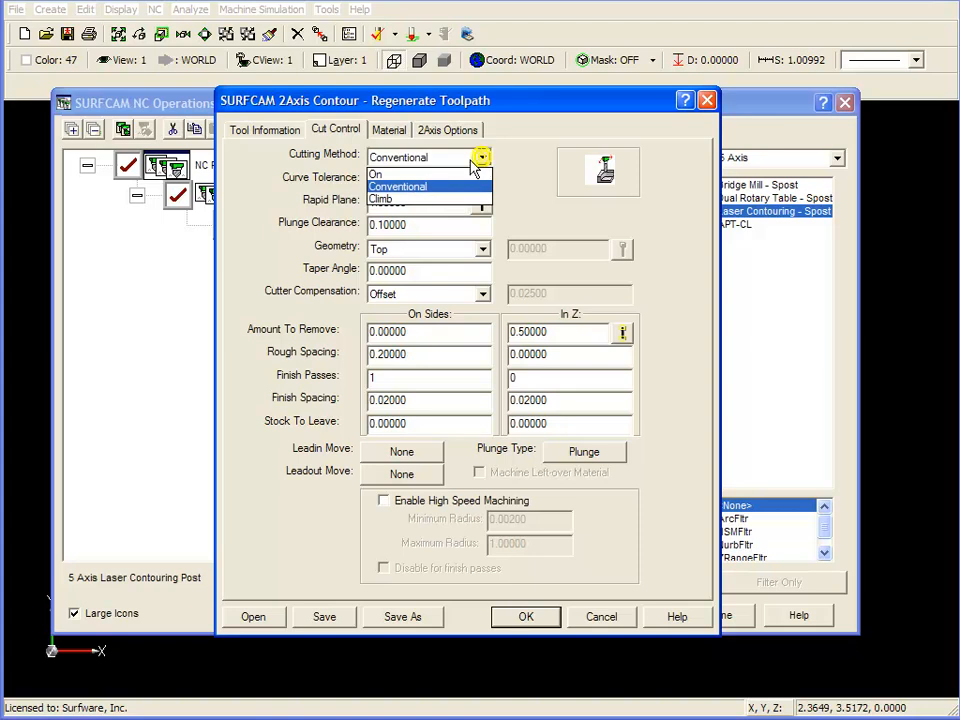
pyautogui.click(415, 175)
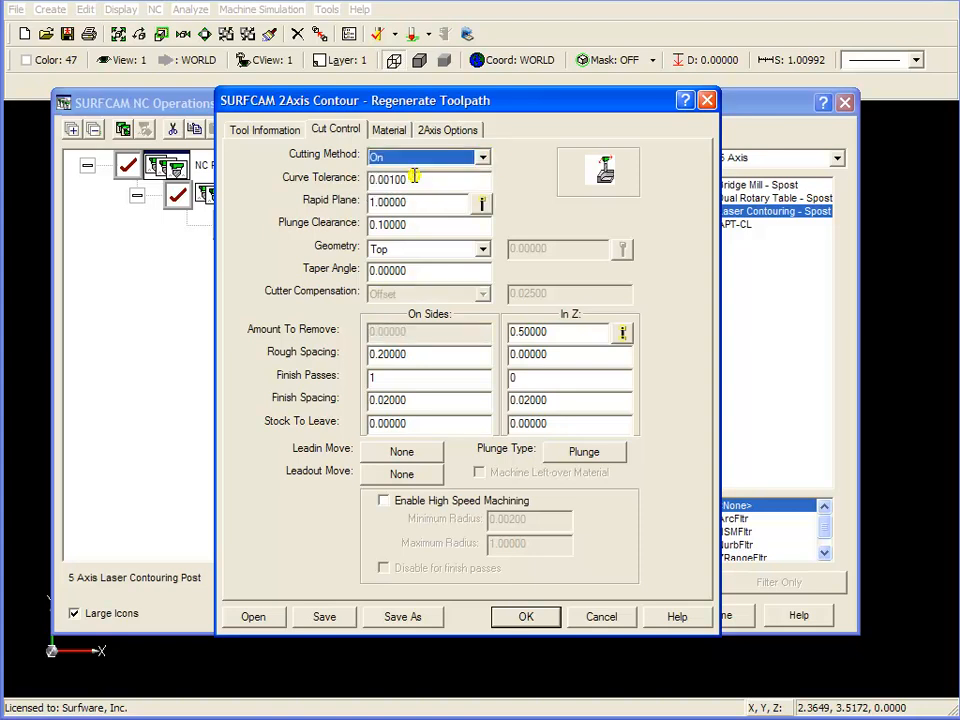
# - Set the Z rough spacing to 0.25, keep 0.5 to remove in Z, and regenerate the open-profile toolpath
pyautogui.doubleClick(563, 354)
pyautogui.write('.25')
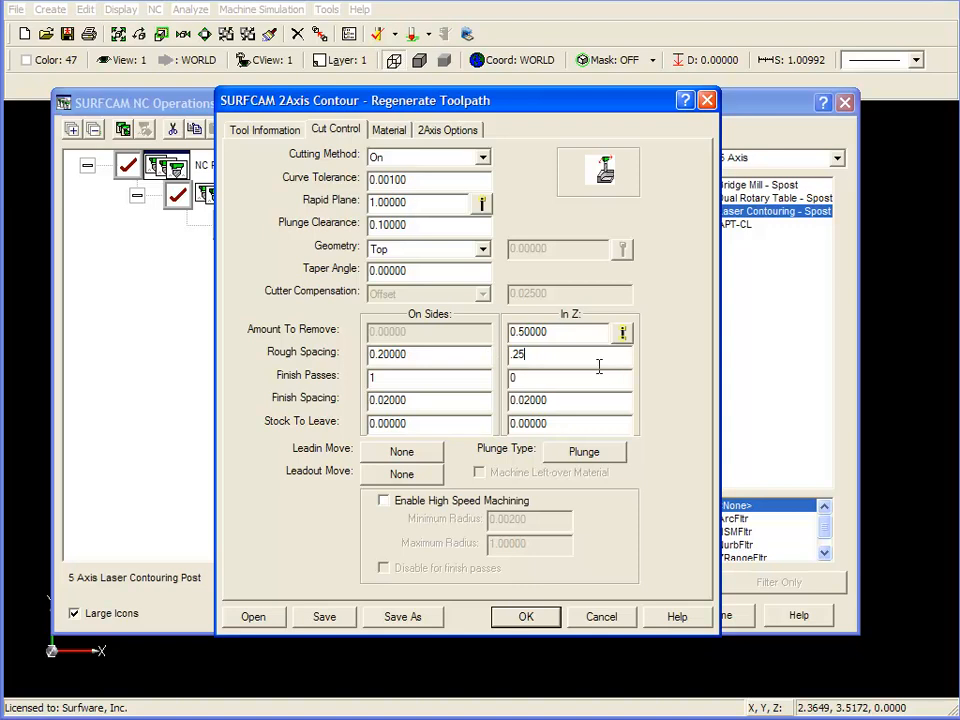
pyautogui.doubleClick(556, 331)
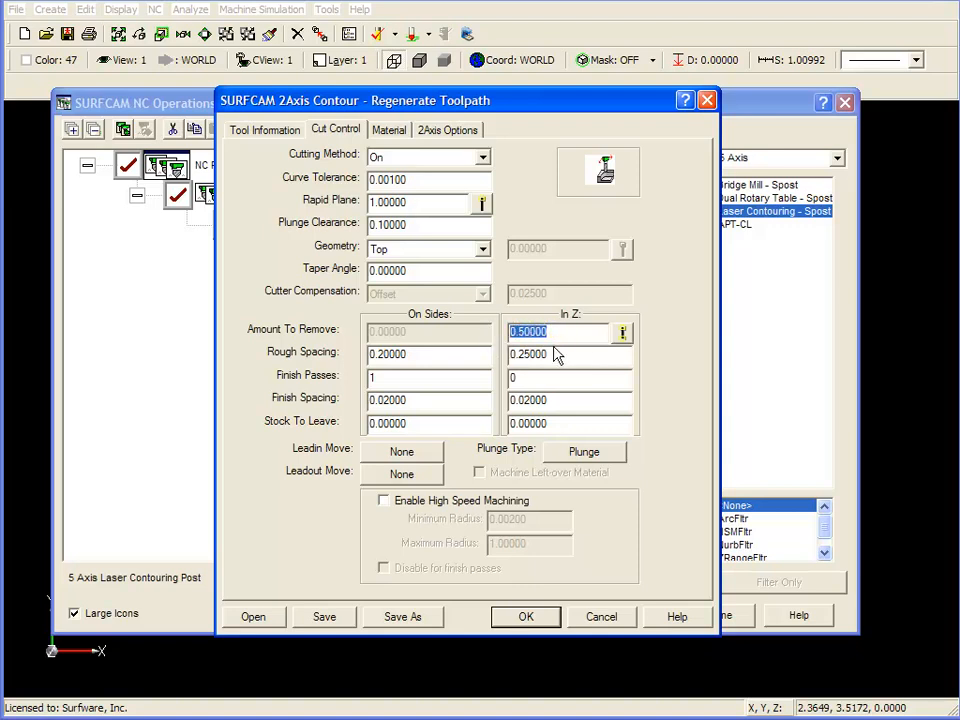
pyautogui.moveTo(561, 350); pyautogui.dragTo(497, 364)
pyautogui.click(527, 617)
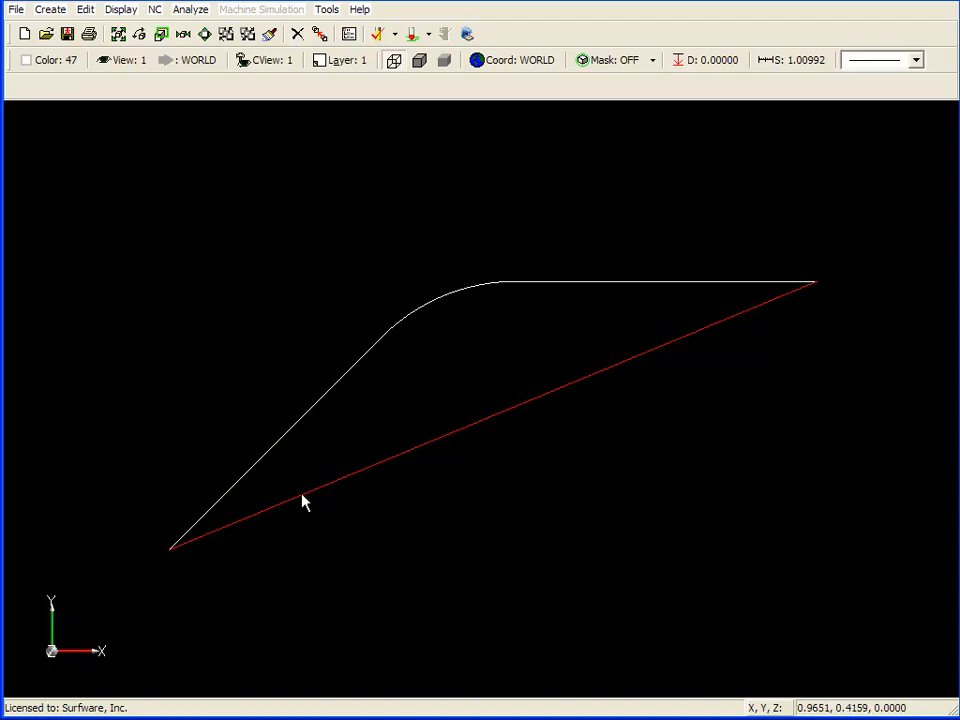
pyautogui.moveTo(325, 520); pyautogui.dragTo(302, 497, button='middle')
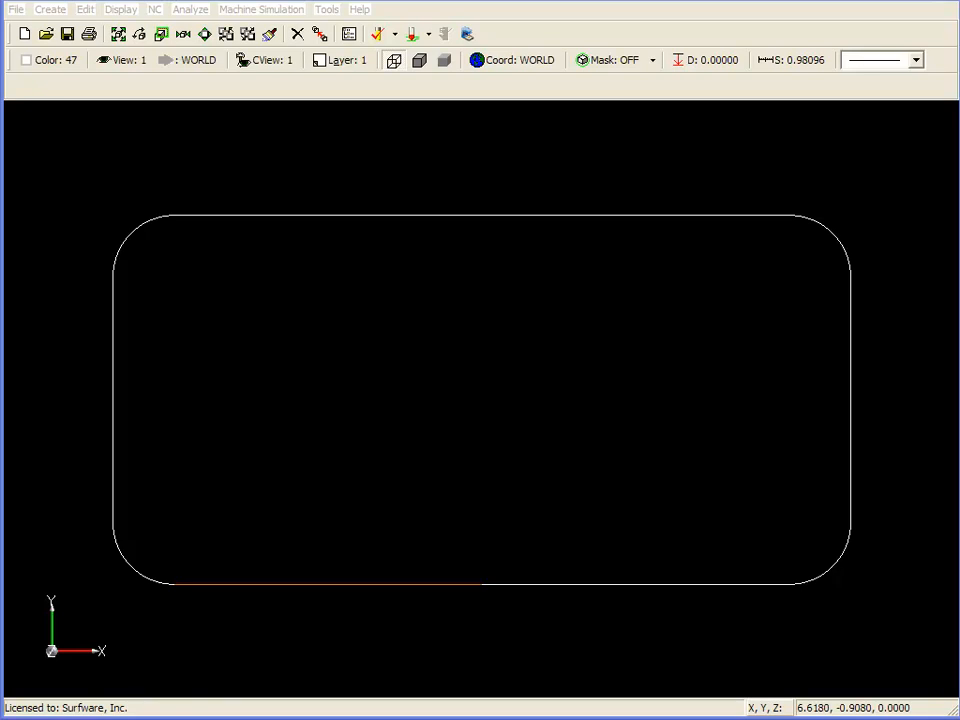
# - Start a 2 Axis Contour operation and chain the whole closed rounded rectangle, starting on its lower edge near the midpoint of that edge
pyautogui.click(155, 11)
pyautogui.moveTo(167, 31)
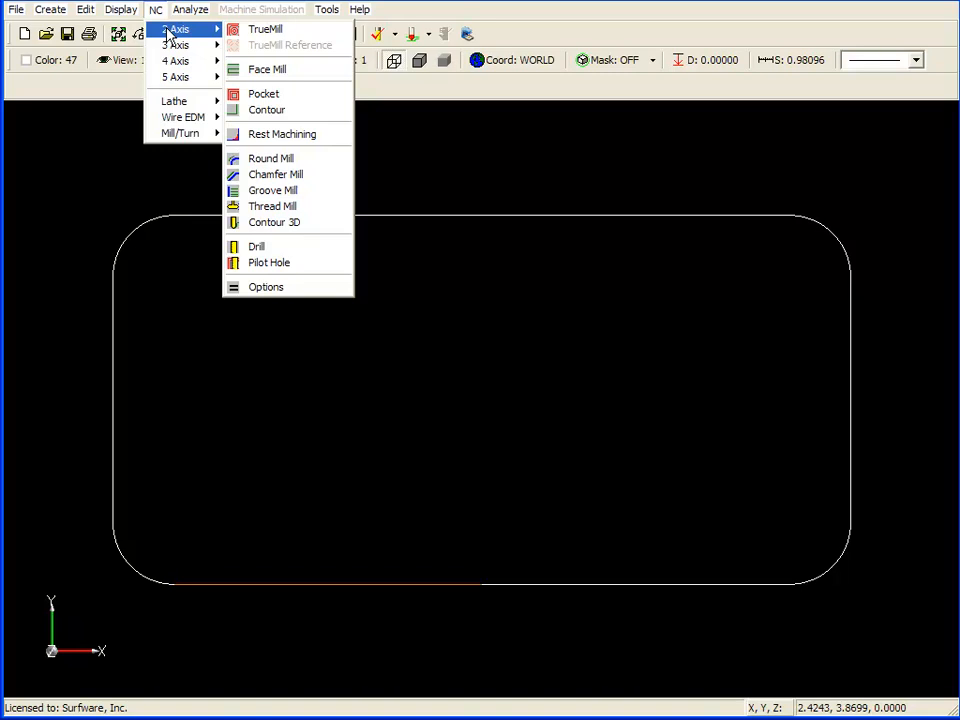
pyautogui.click(267, 110)
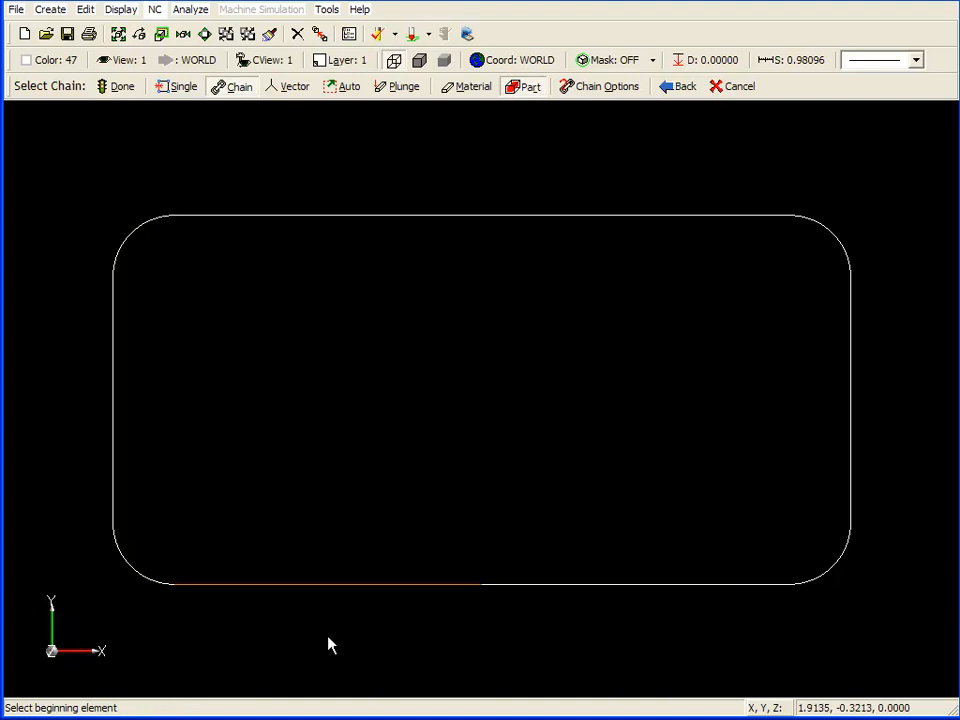
pyautogui.click(465, 591)
pyautogui.click(465, 591)
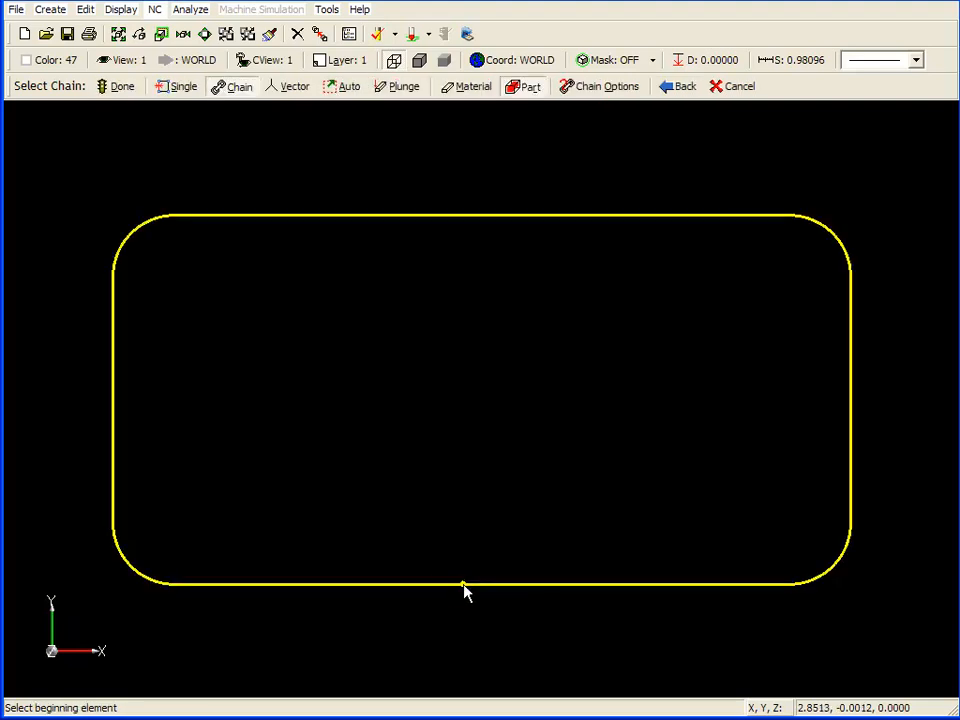
pyautogui.click(112, 88)
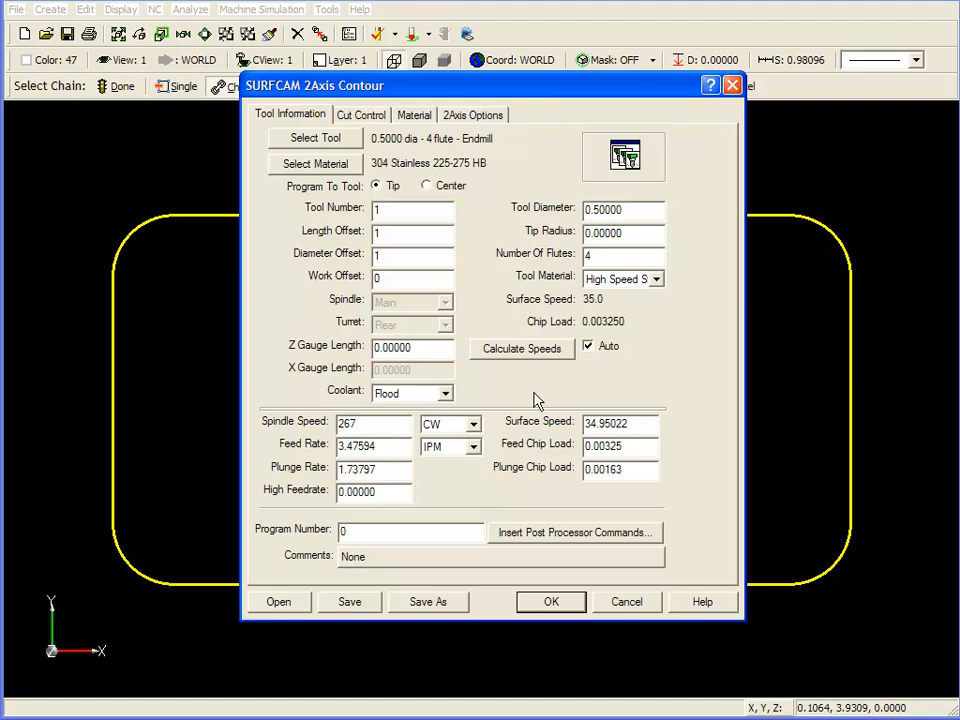
# - Generate and accept the contour toolpath outside the closed profile, using Climb cutting, 0.5 to remove in Z and 0.25 Z rough spacing
pyautogui.click(368, 117)
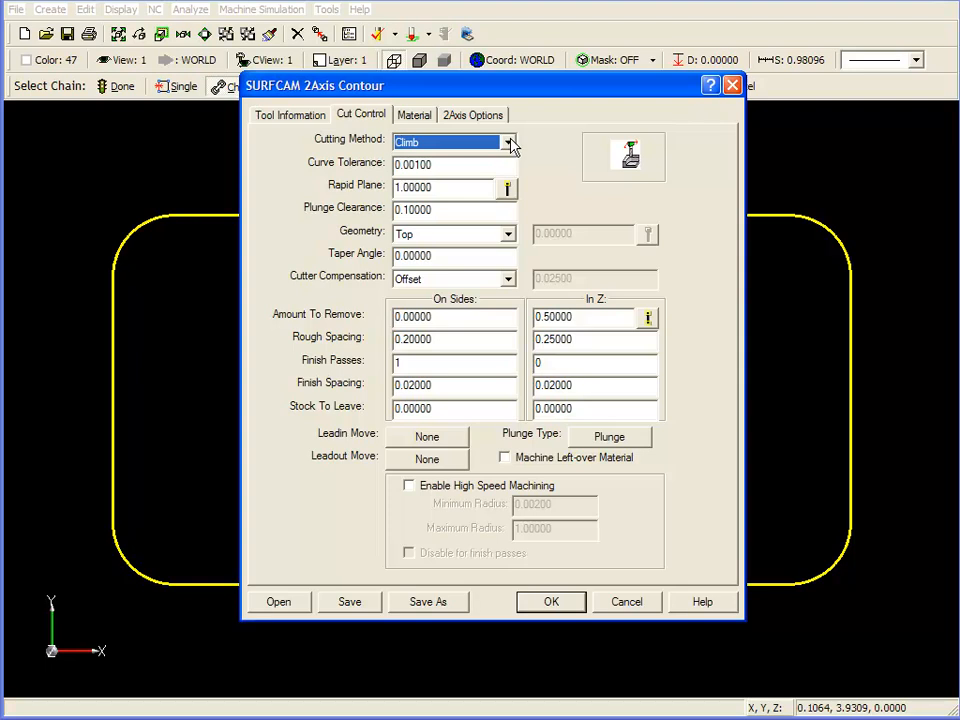
pyautogui.moveTo(586, 316); pyautogui.dragTo(525, 313)
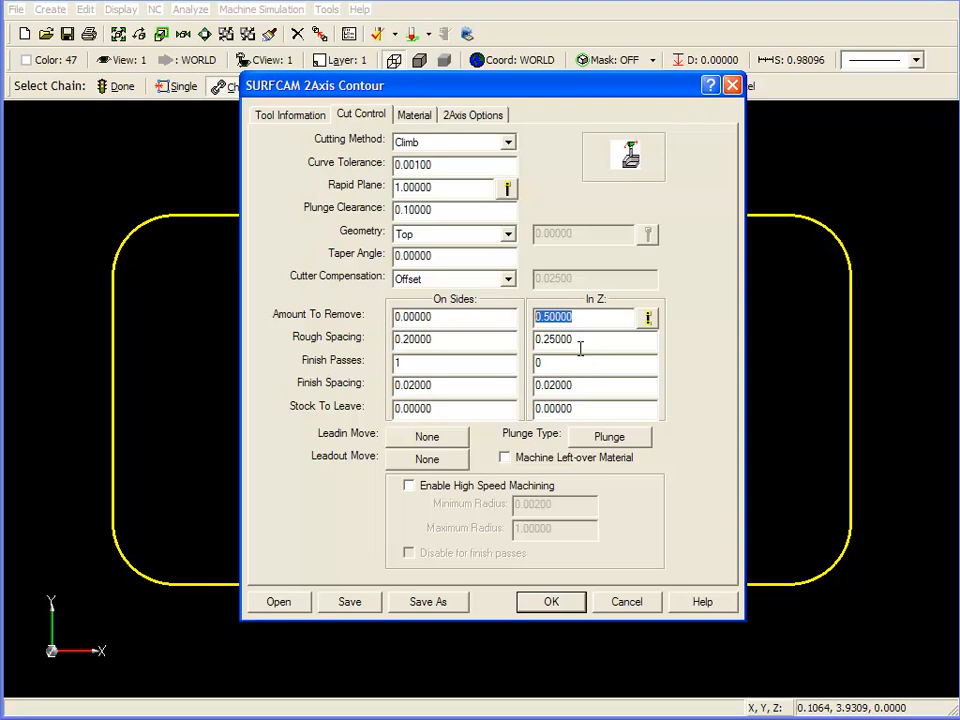
pyautogui.moveTo(584, 339); pyautogui.dragTo(523, 339)
pyautogui.click(557, 602)
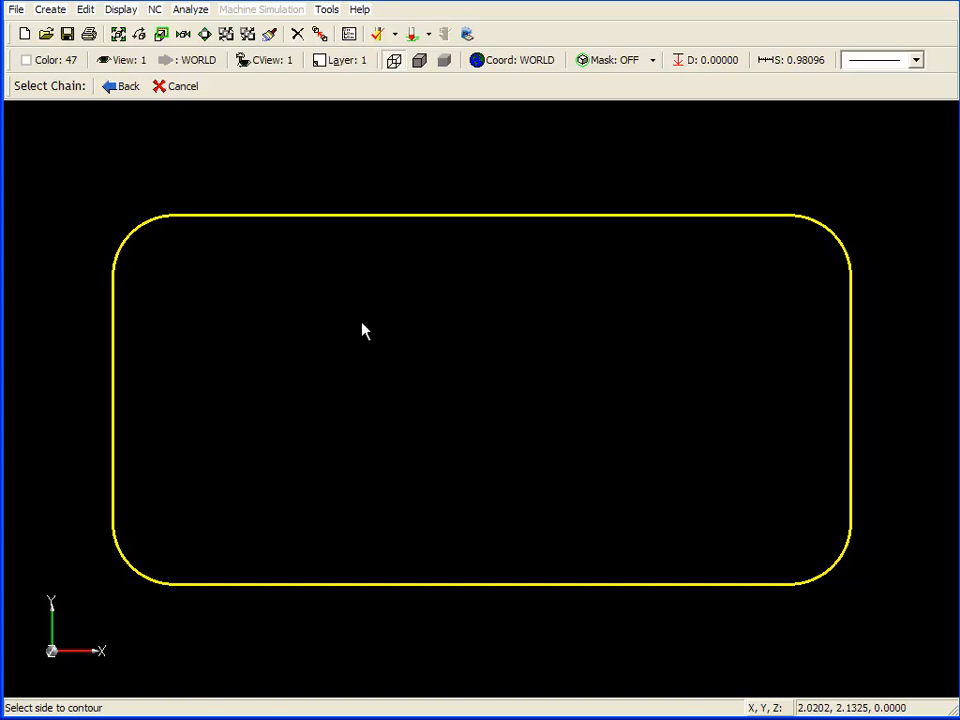
pyautogui.click(80, 148)
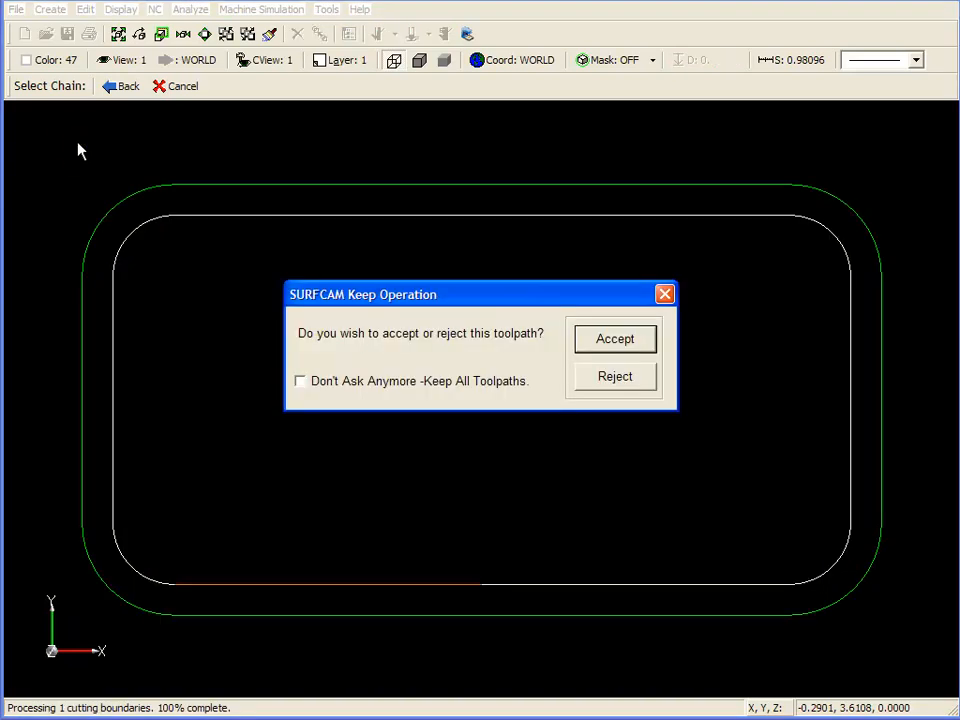
pyautogui.click(608, 333)
pyautogui.moveTo(367, 446); pyautogui.dragTo(581, 452, button='middle')
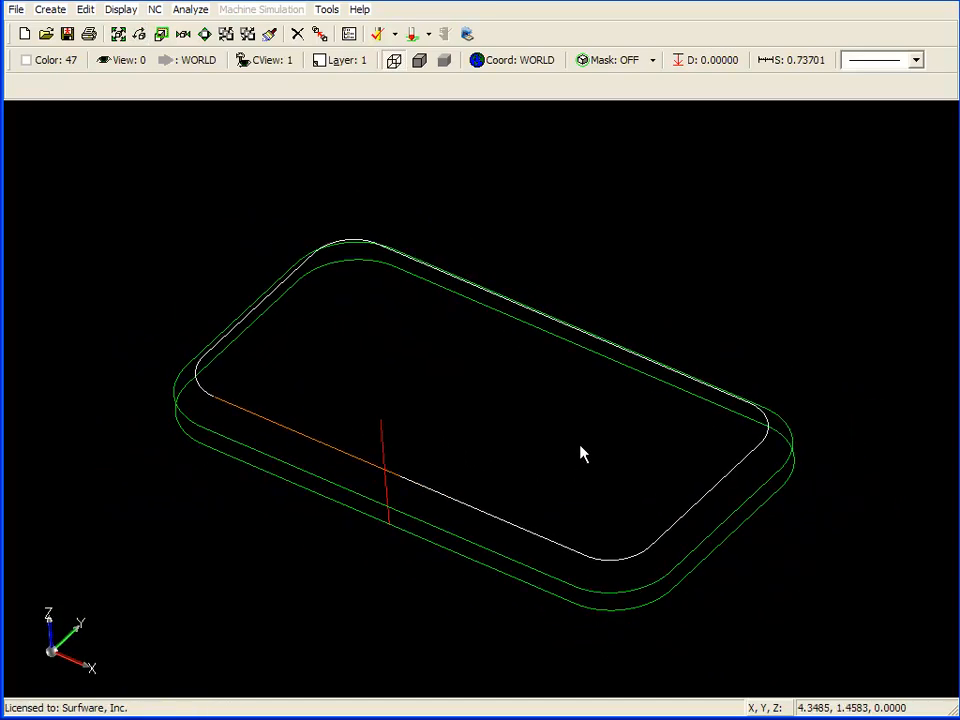
pyautogui.press('1')
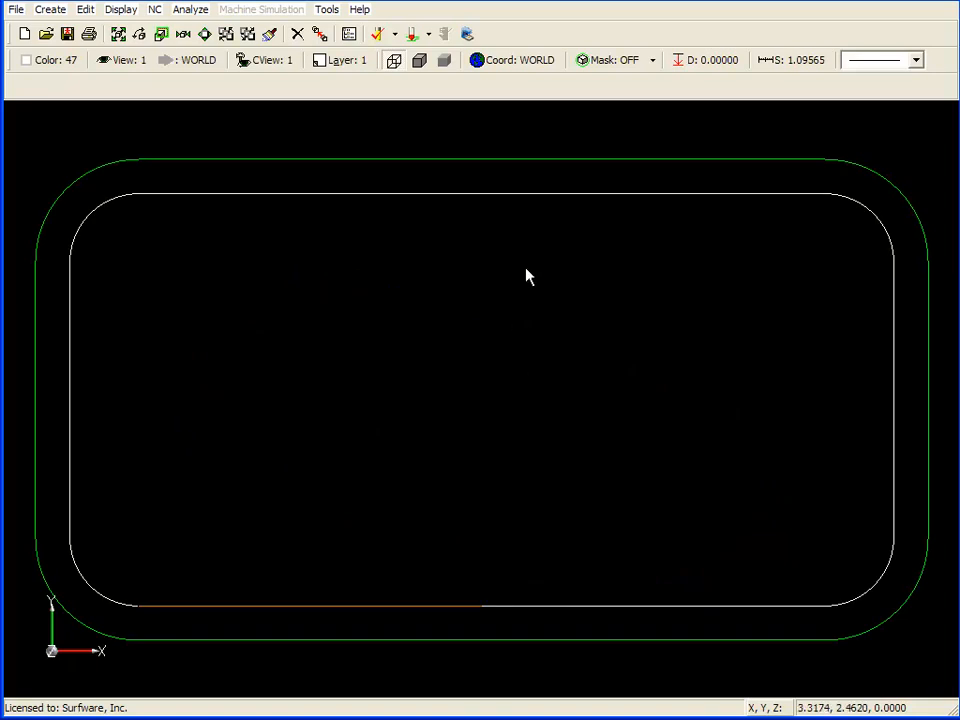
# - Regenerate the contour toolpath with reselected geometry, rechaining the closed profile from the right half of its lower edge and contouring its inside
pyautogui.click(348, 34)
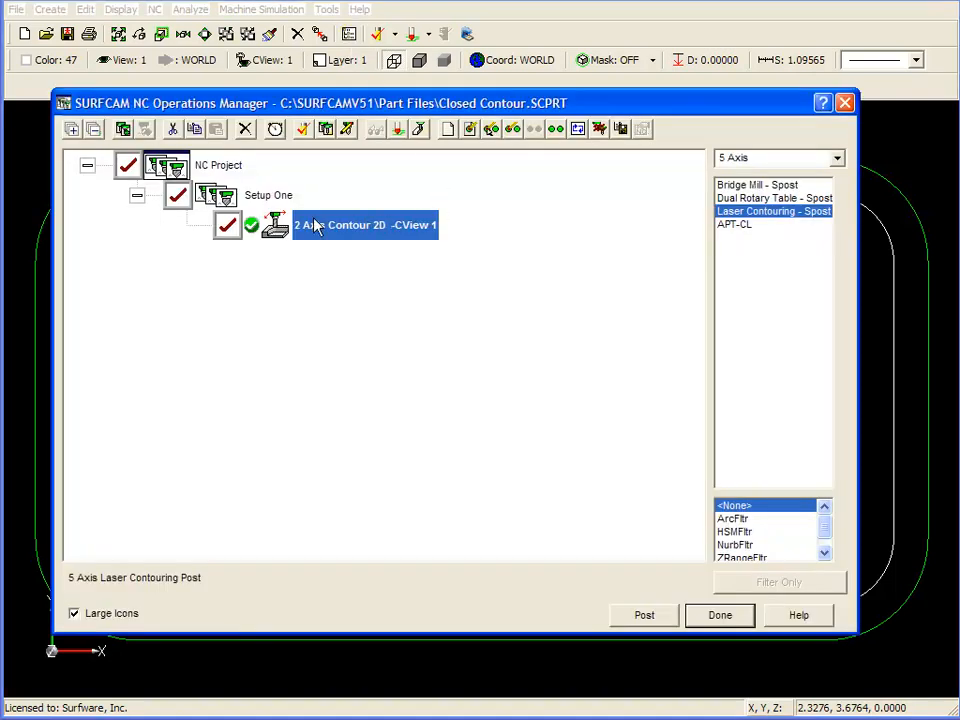
pyautogui.rightClick(314, 225)
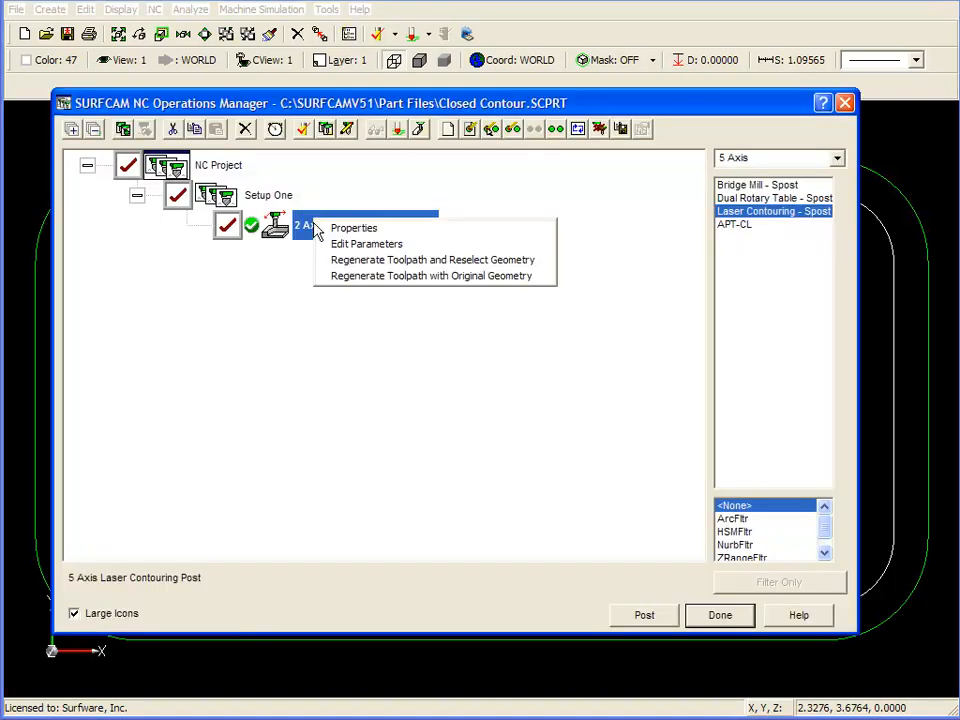
pyautogui.click(362, 261)
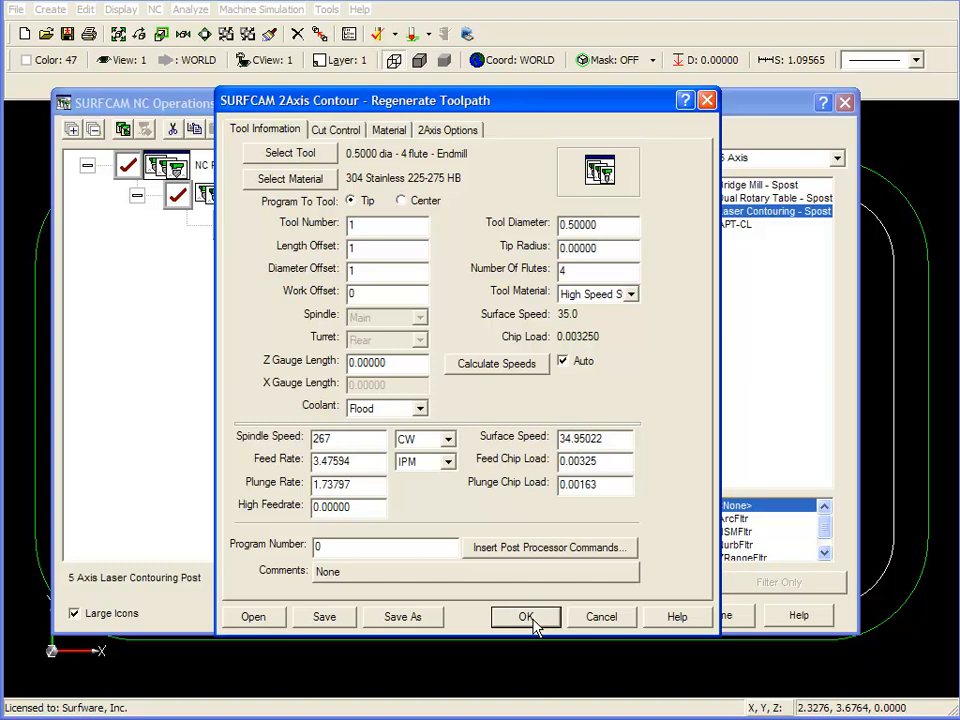
pyautogui.click(534, 617)
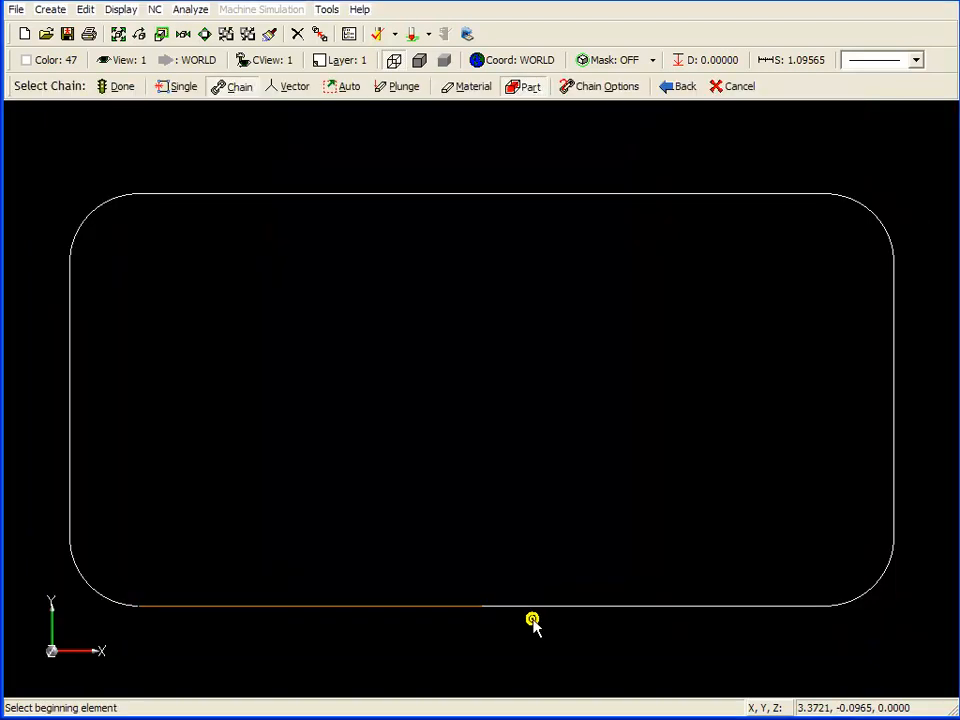
pyautogui.click(510, 606)
pyautogui.click(511, 606)
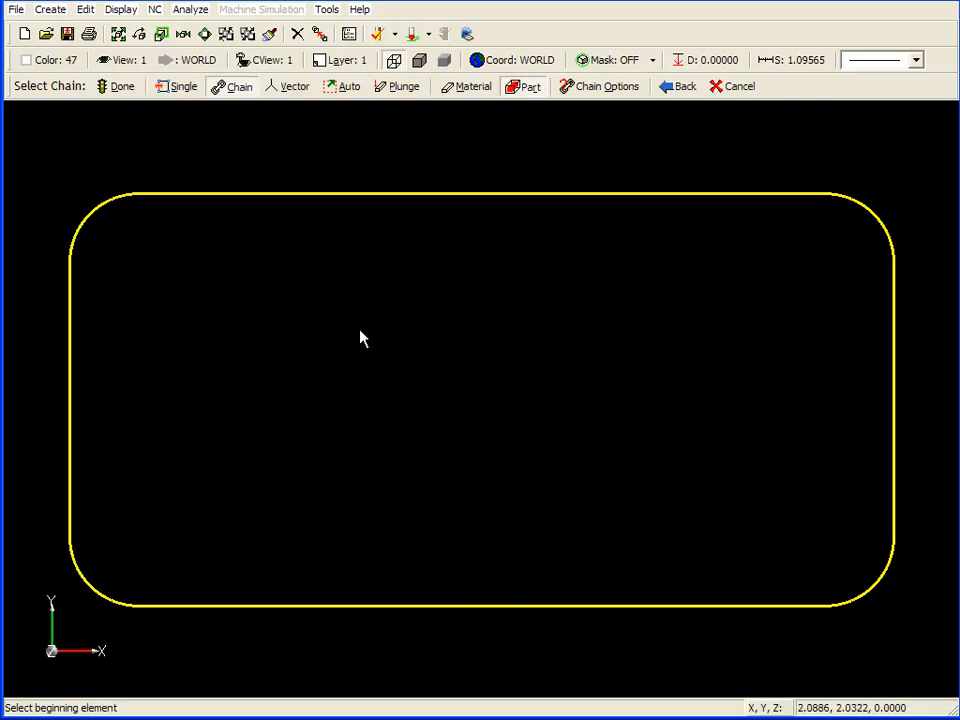
pyautogui.click(120, 87)
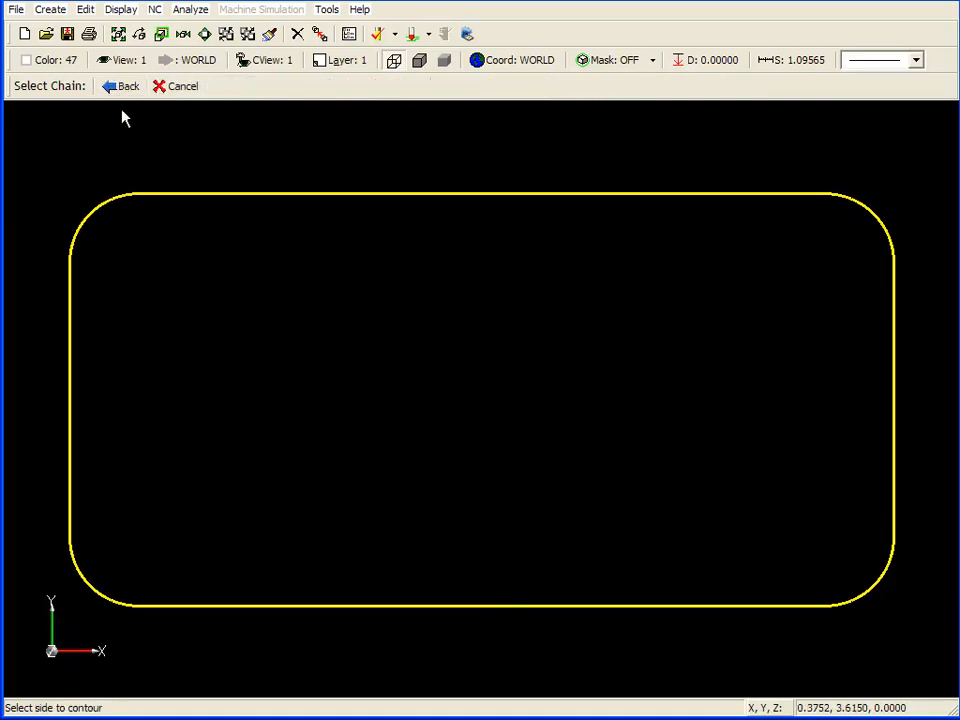
pyautogui.click(464, 340)
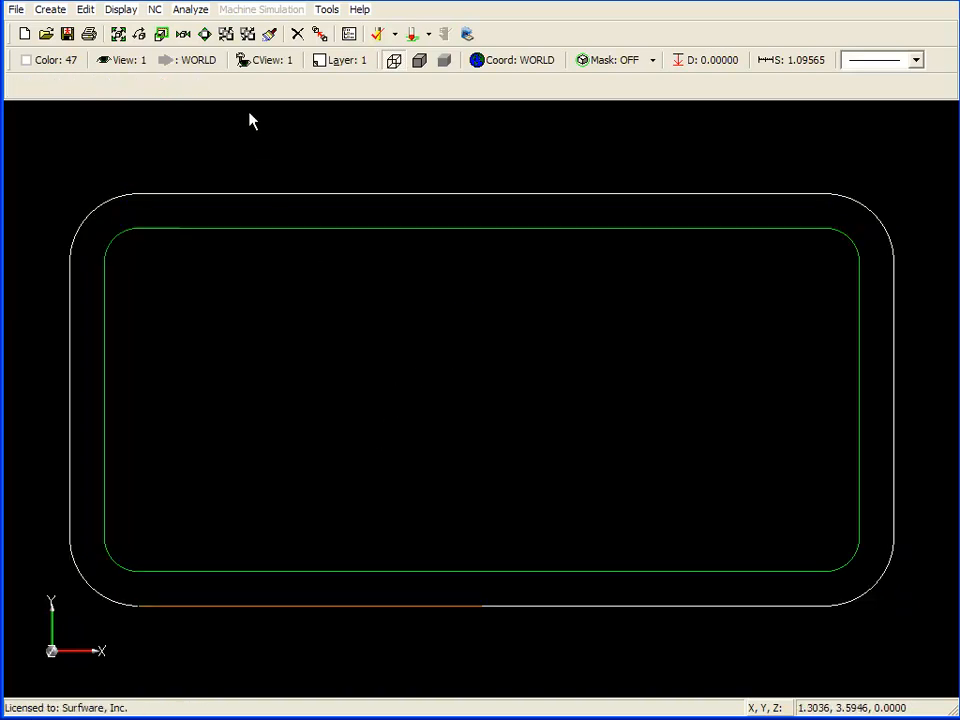
pyautogui.moveTo(460, 455); pyautogui.dragTo(383, 390, button='middle')
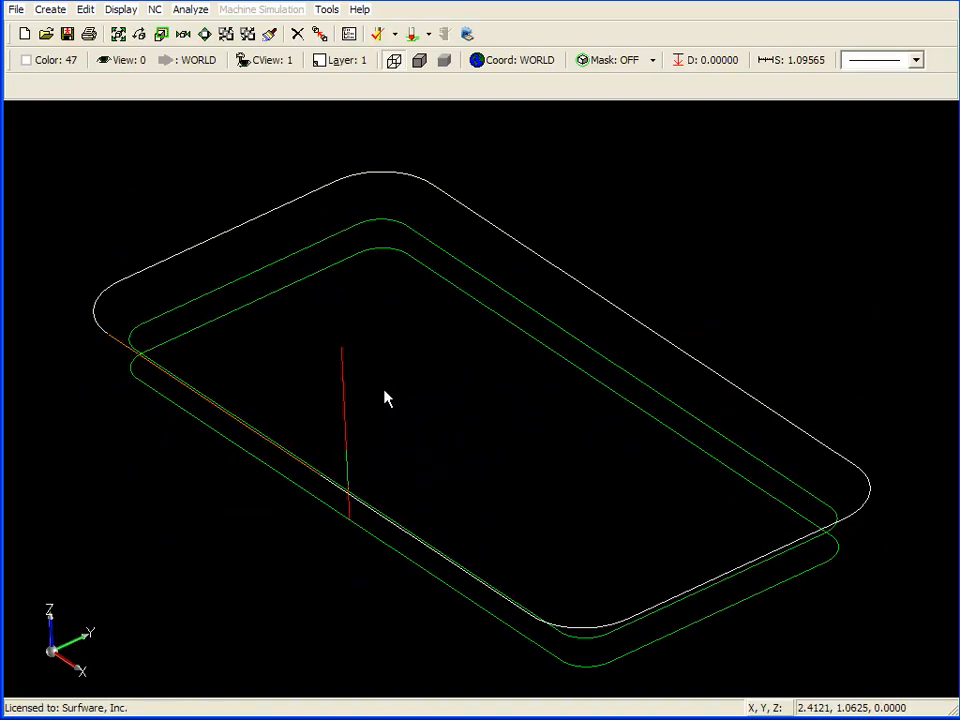